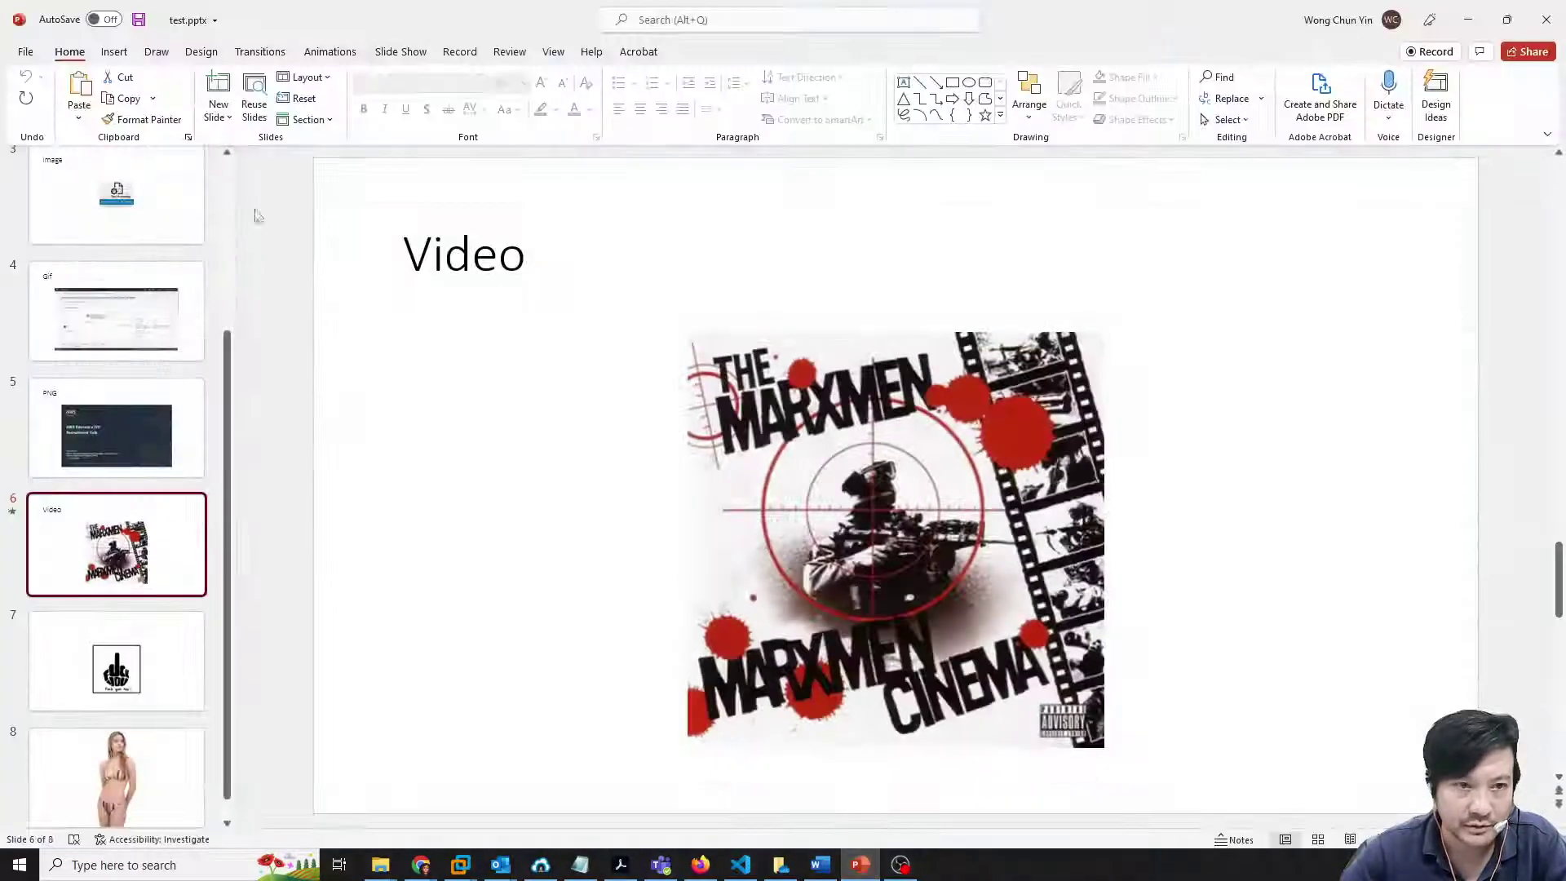
pyautogui.scroll(5, 127, 195)
pyautogui.scroll(1, 128, 193)
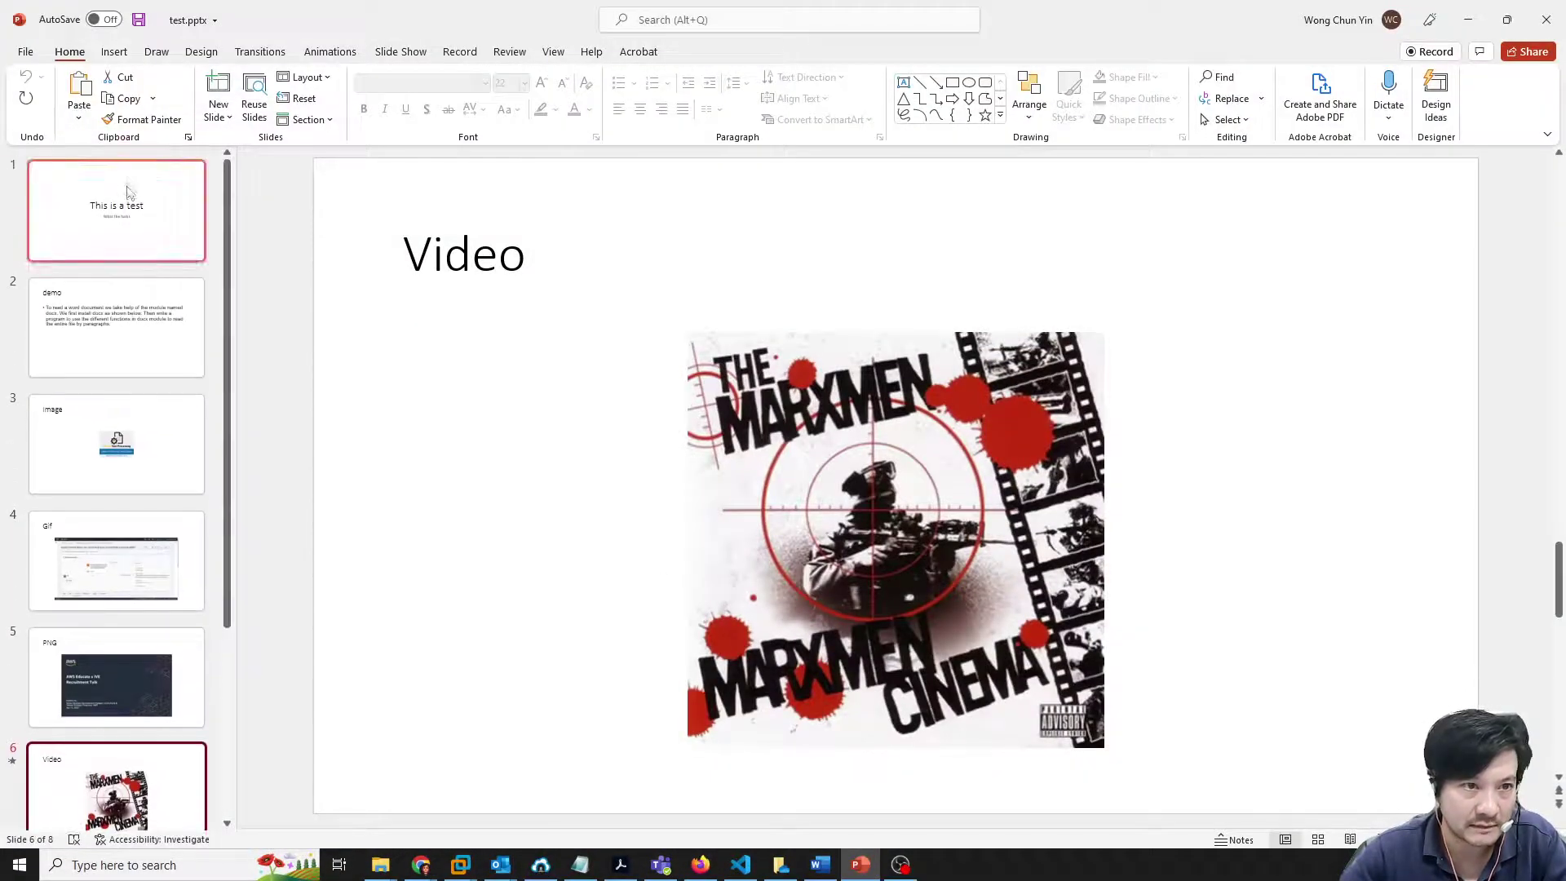
# Review the title and demo slides of test.pptx, selecting the subtitle, then show the Image slide
pyautogui.click(127, 192)
pyautogui.click(134, 343)
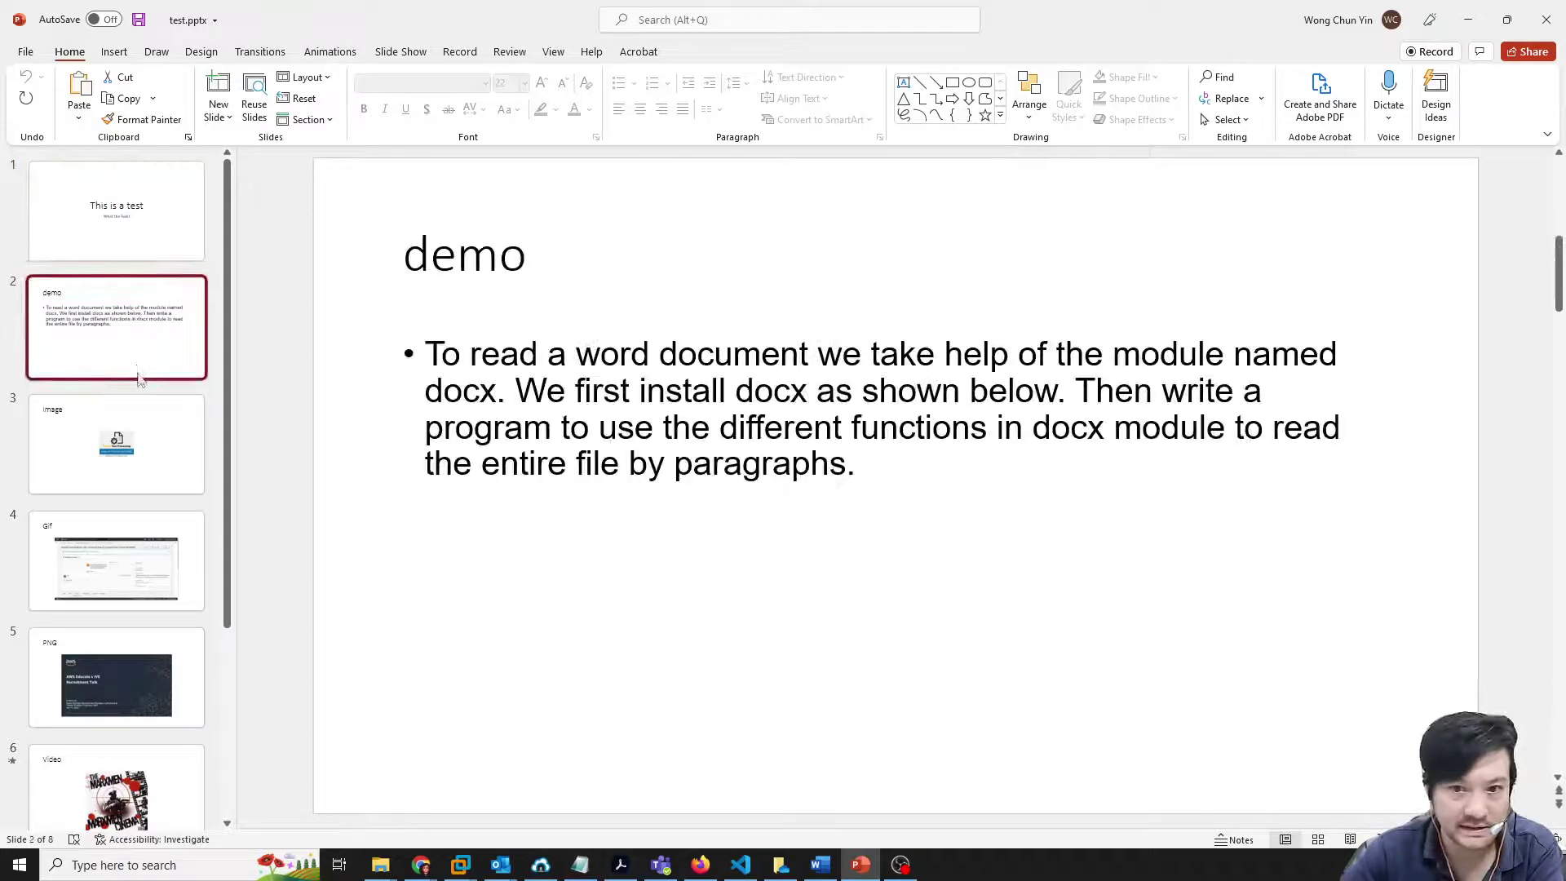
pyautogui.click(127, 245)
pyautogui.tripleClick(829, 519)
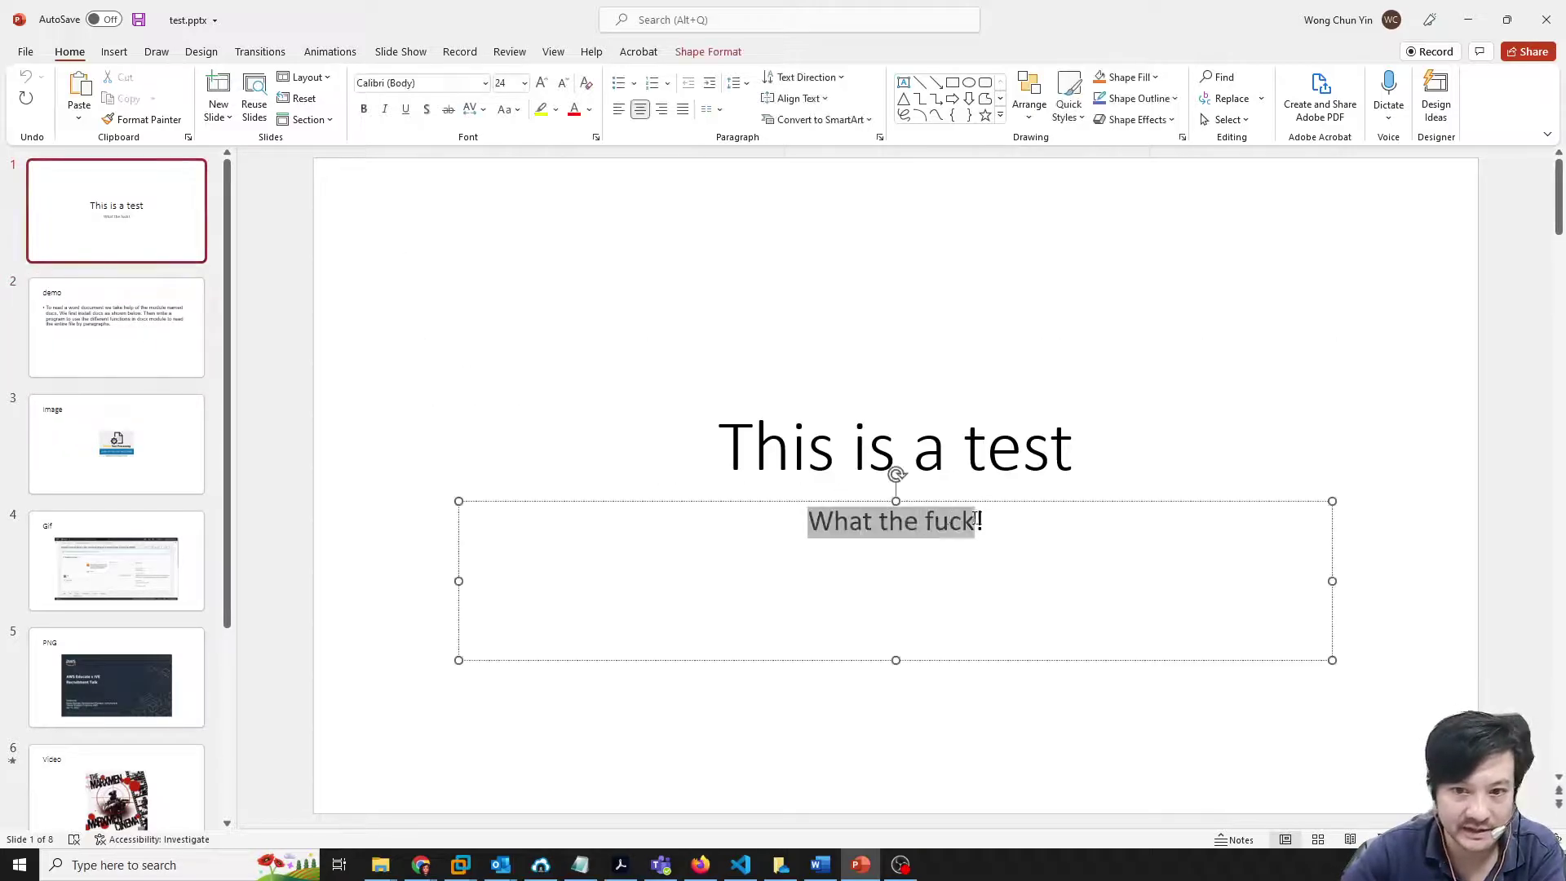
pyautogui.click(133, 465)
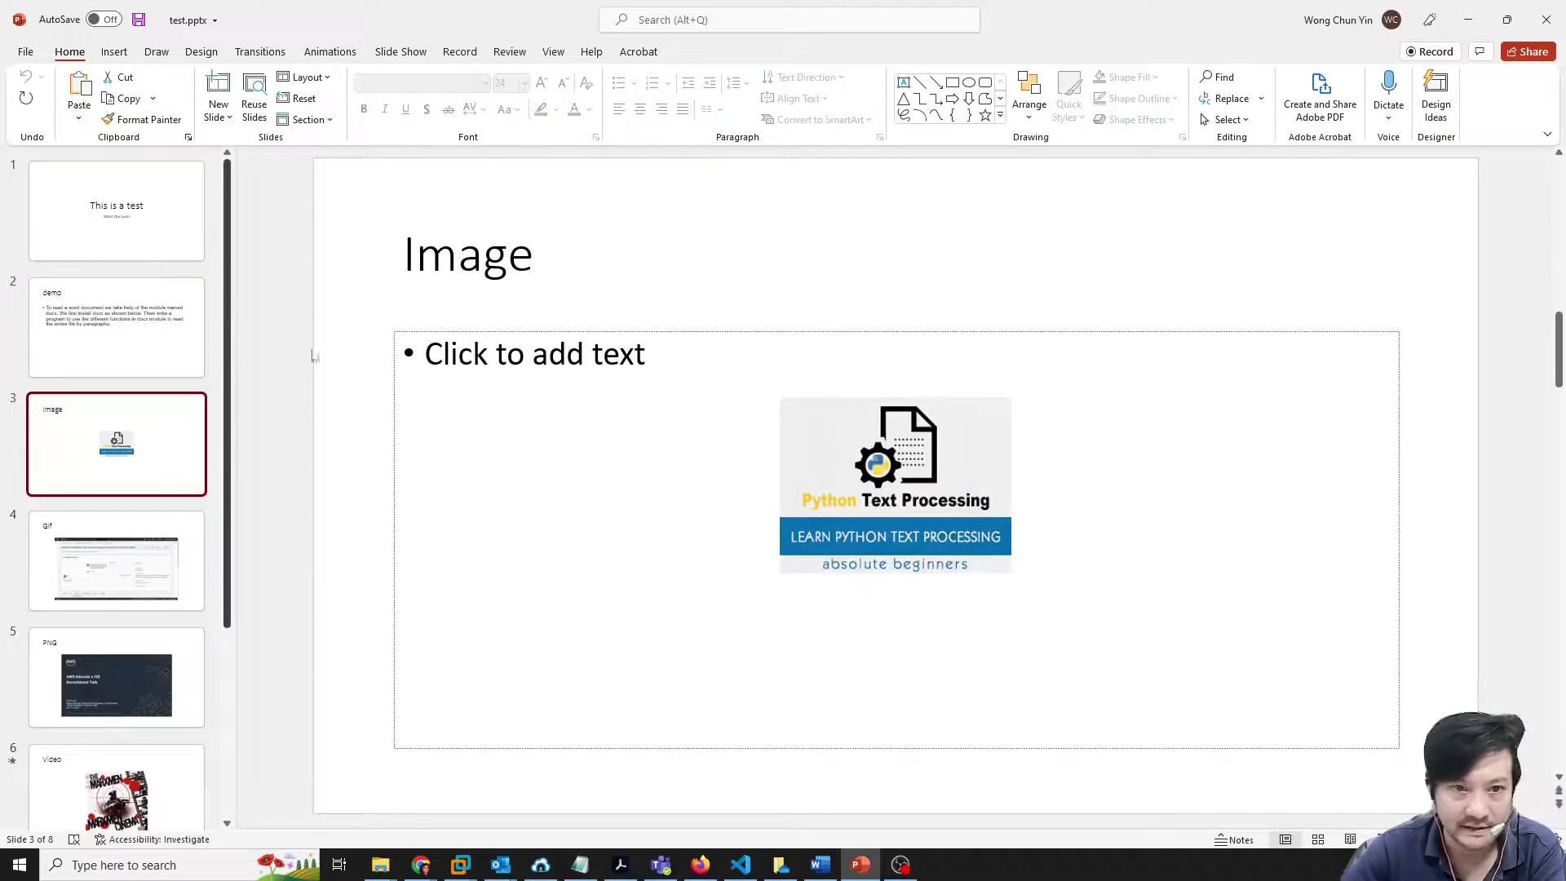
# Step through the Gif, PNG and Video slides, then the offensive-image and bikini-photo slides
pyautogui.press('Down')
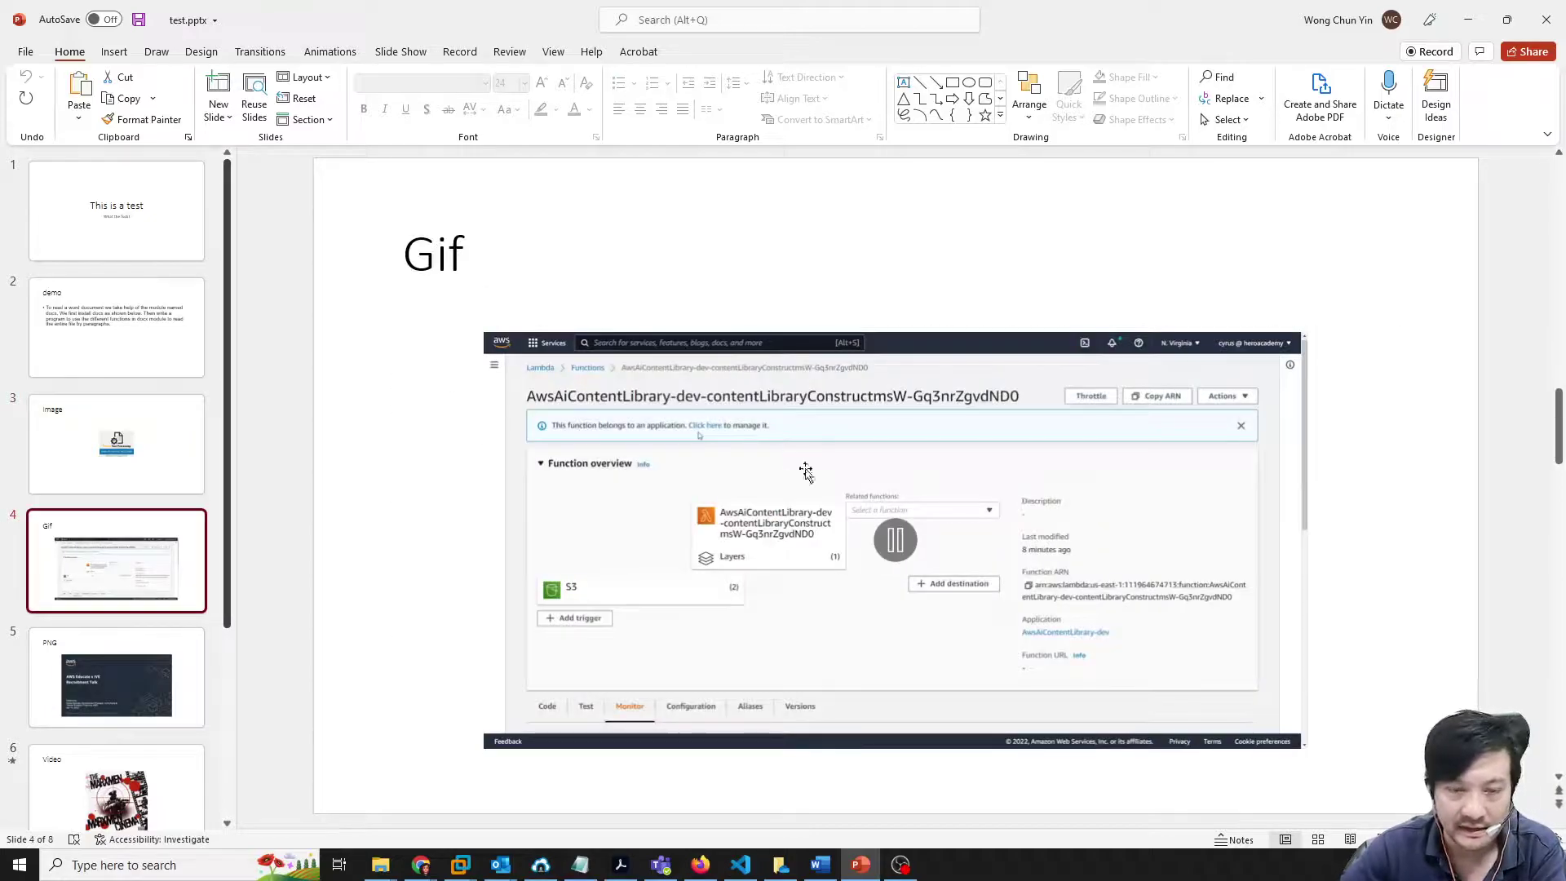
pyautogui.scroll(-3, 117, 489)
pyautogui.click(117, 417)
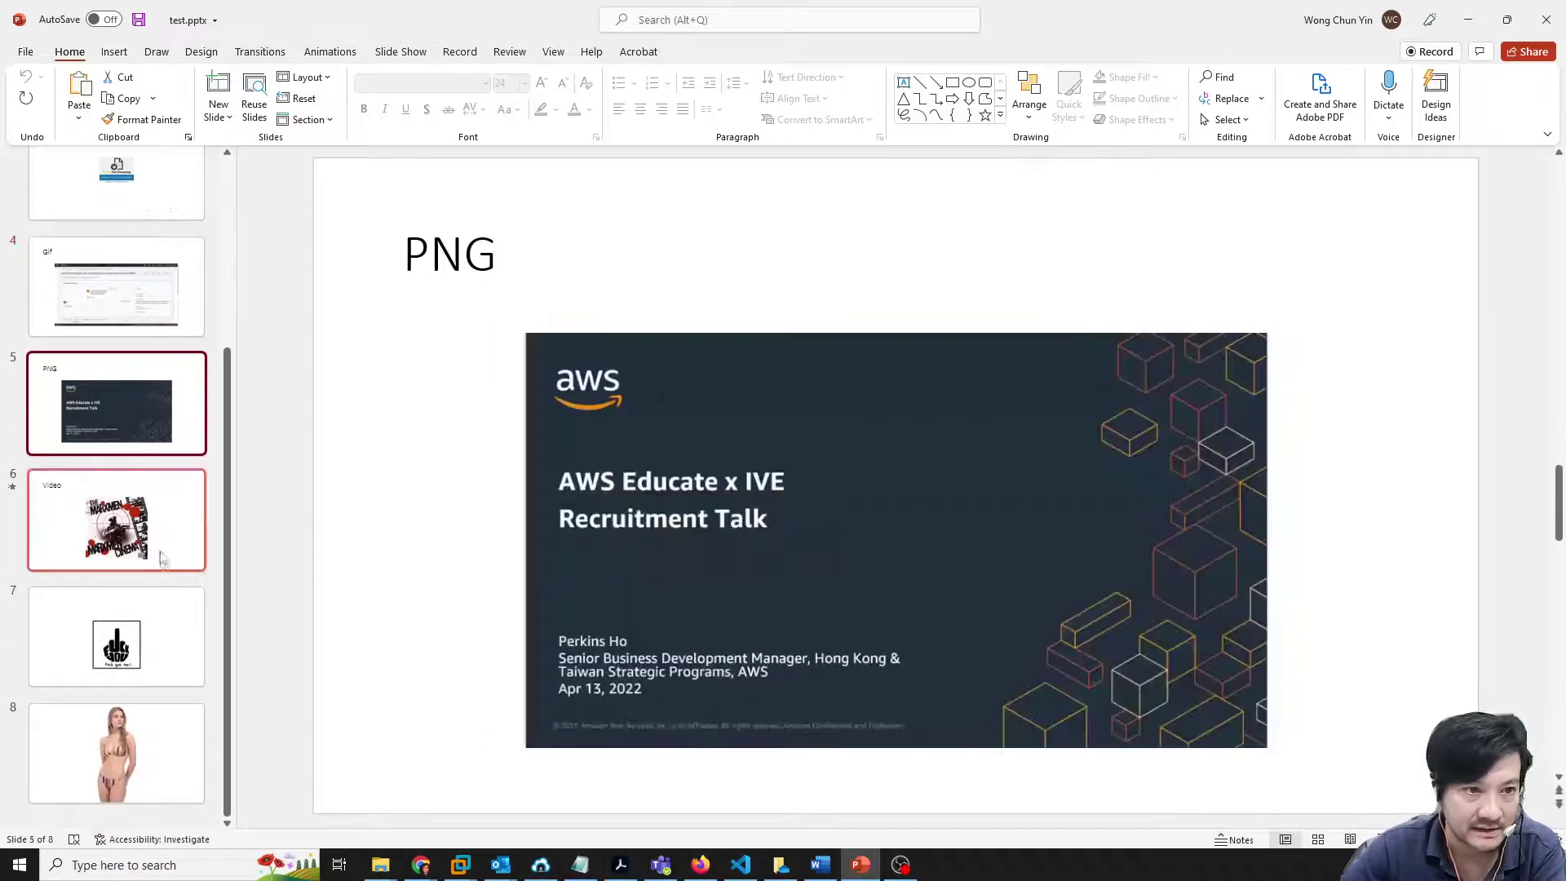
pyautogui.click(134, 538)
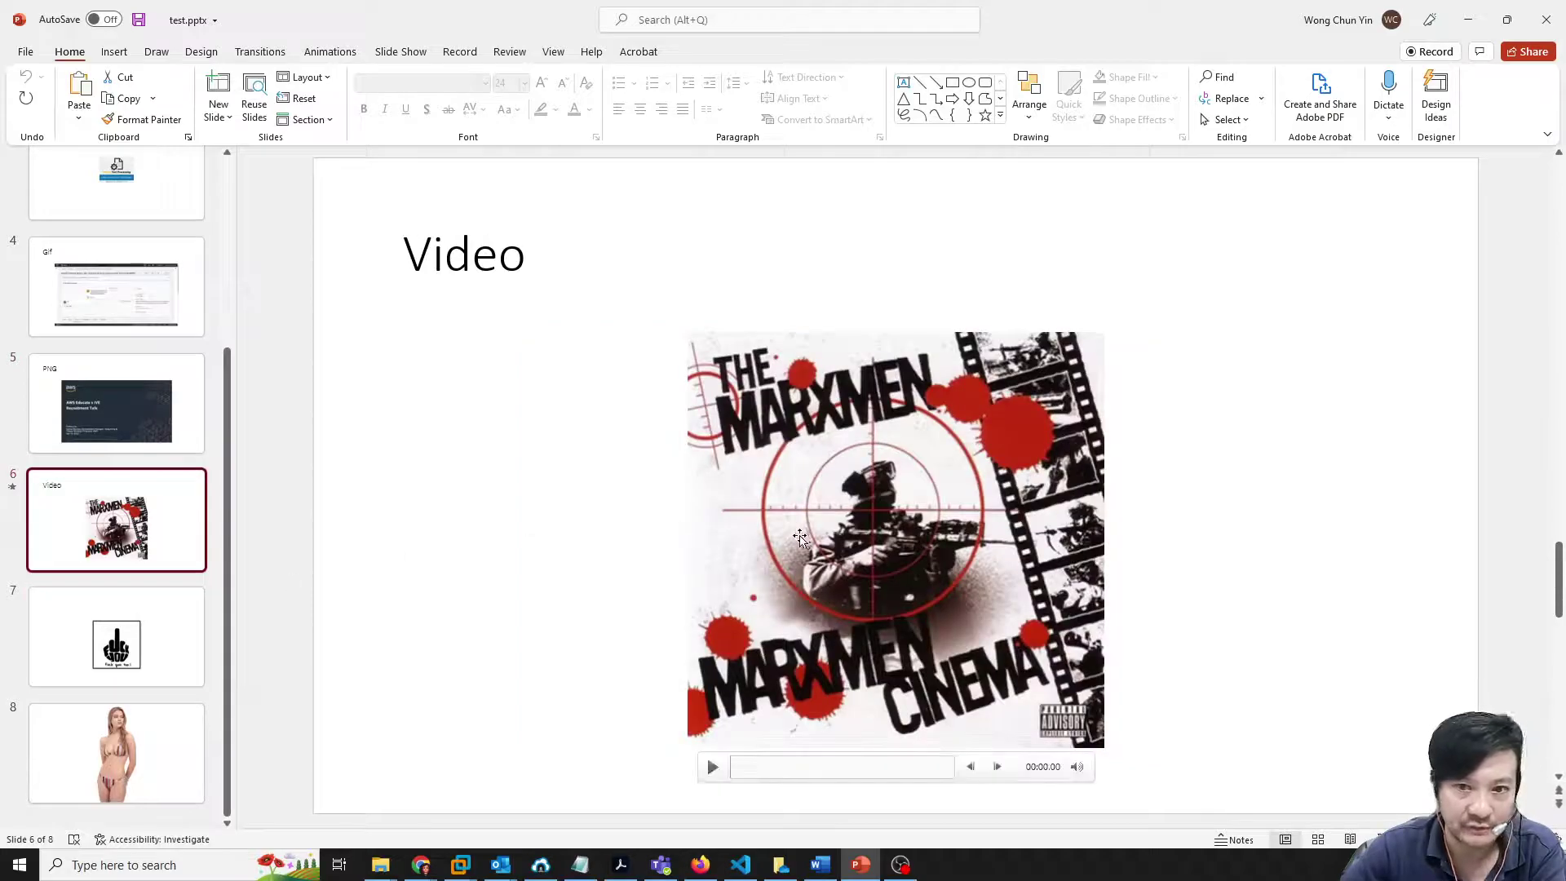
pyautogui.click(786, 766)
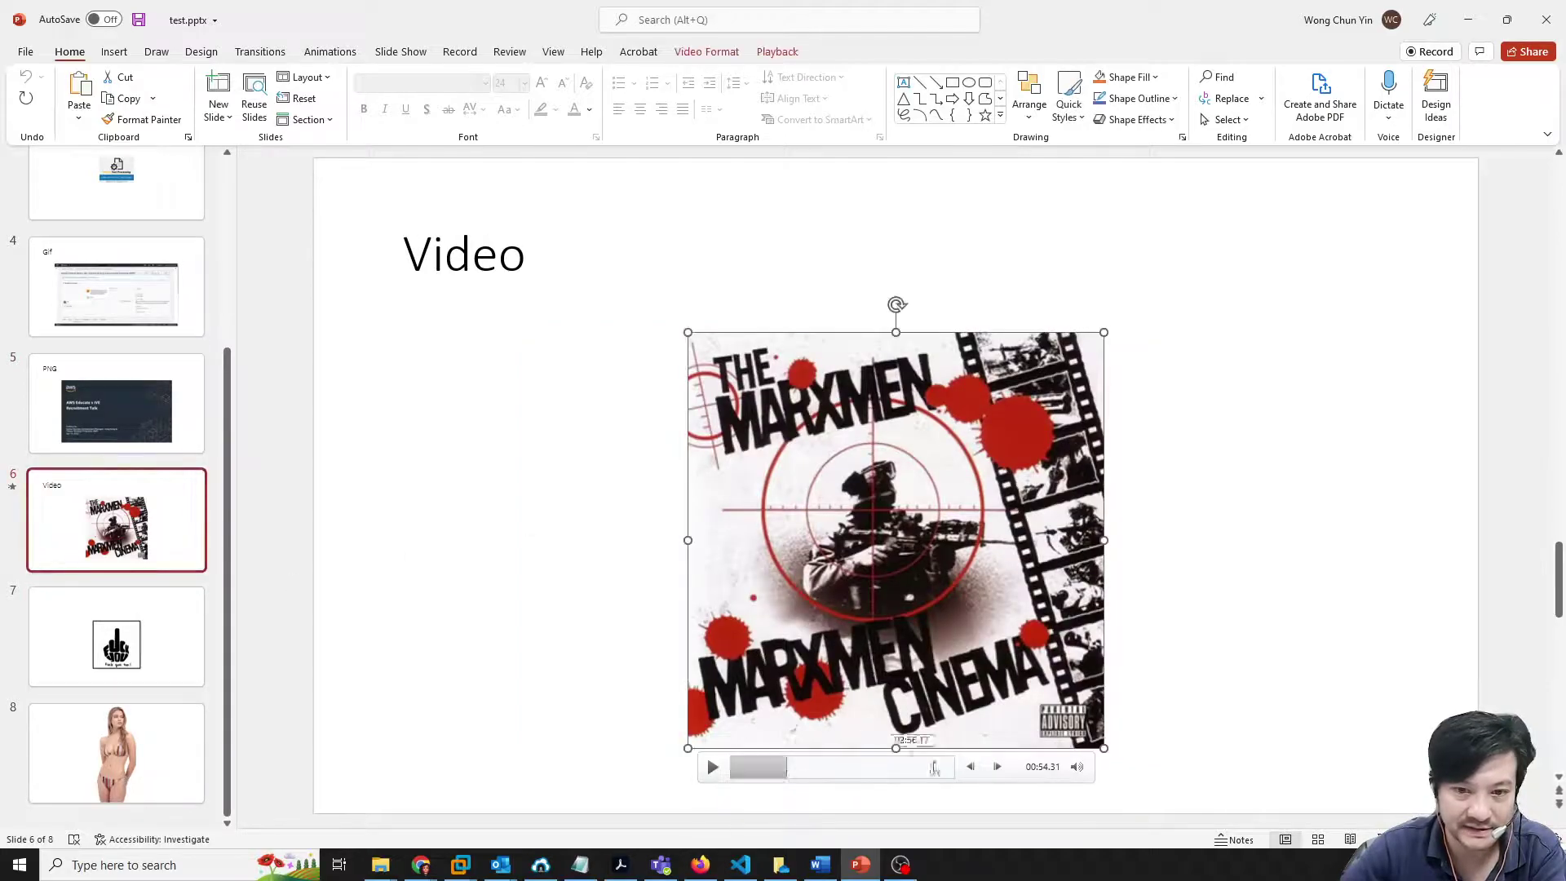
pyautogui.click(153, 639)
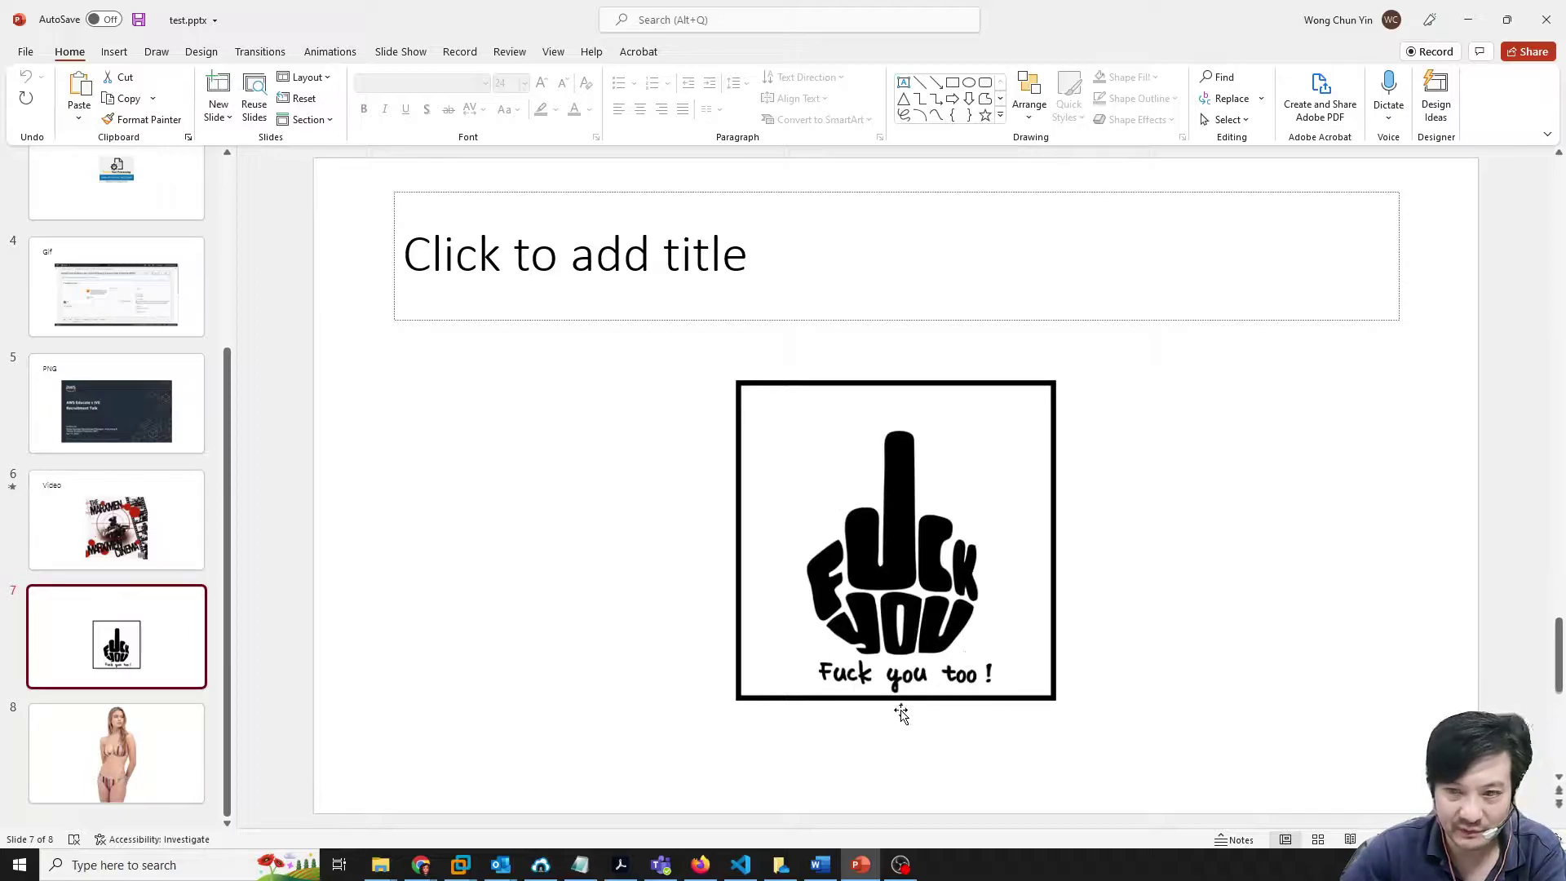
pyautogui.click(94, 767)
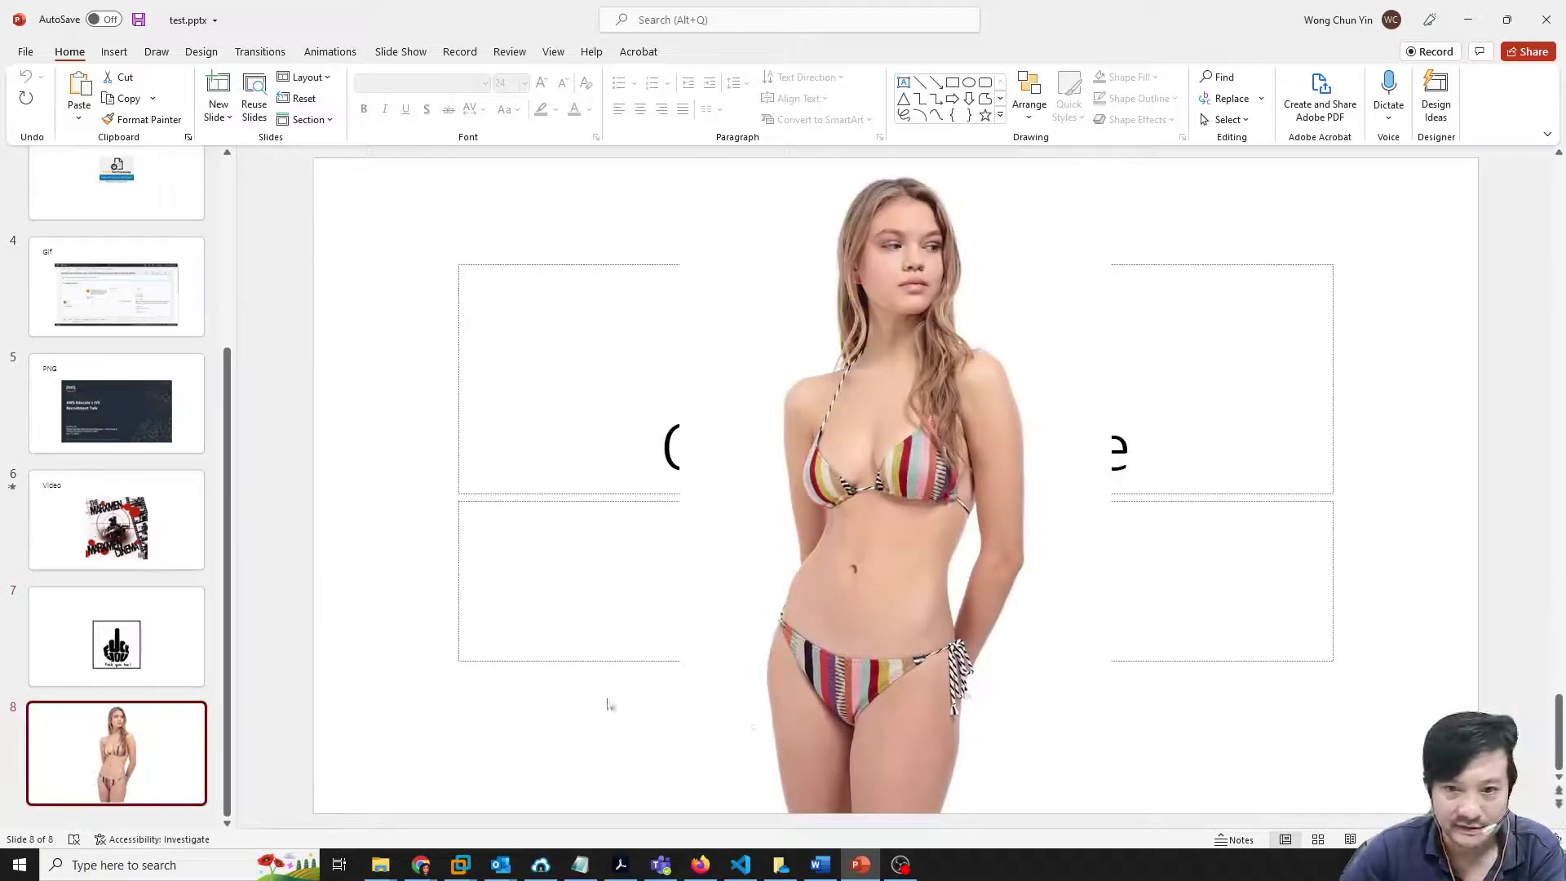
pyautogui.scroll(3, 166, 735)
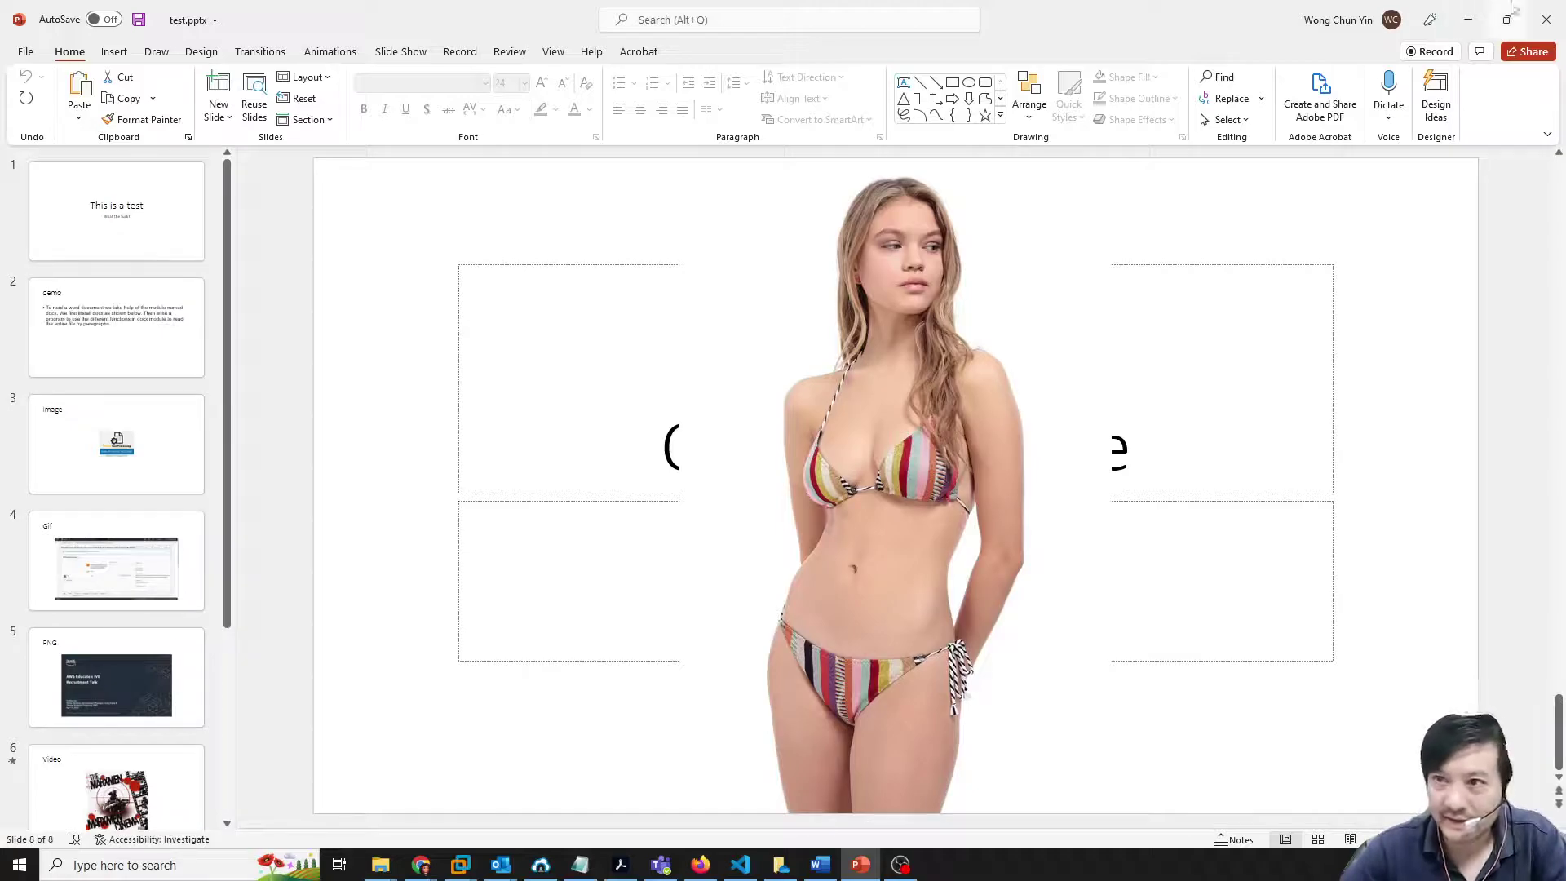
# Close PowerPoint and upload test.pptx (7.8 MB) into the S3 content library folder
pyautogui.click(1543, 19)
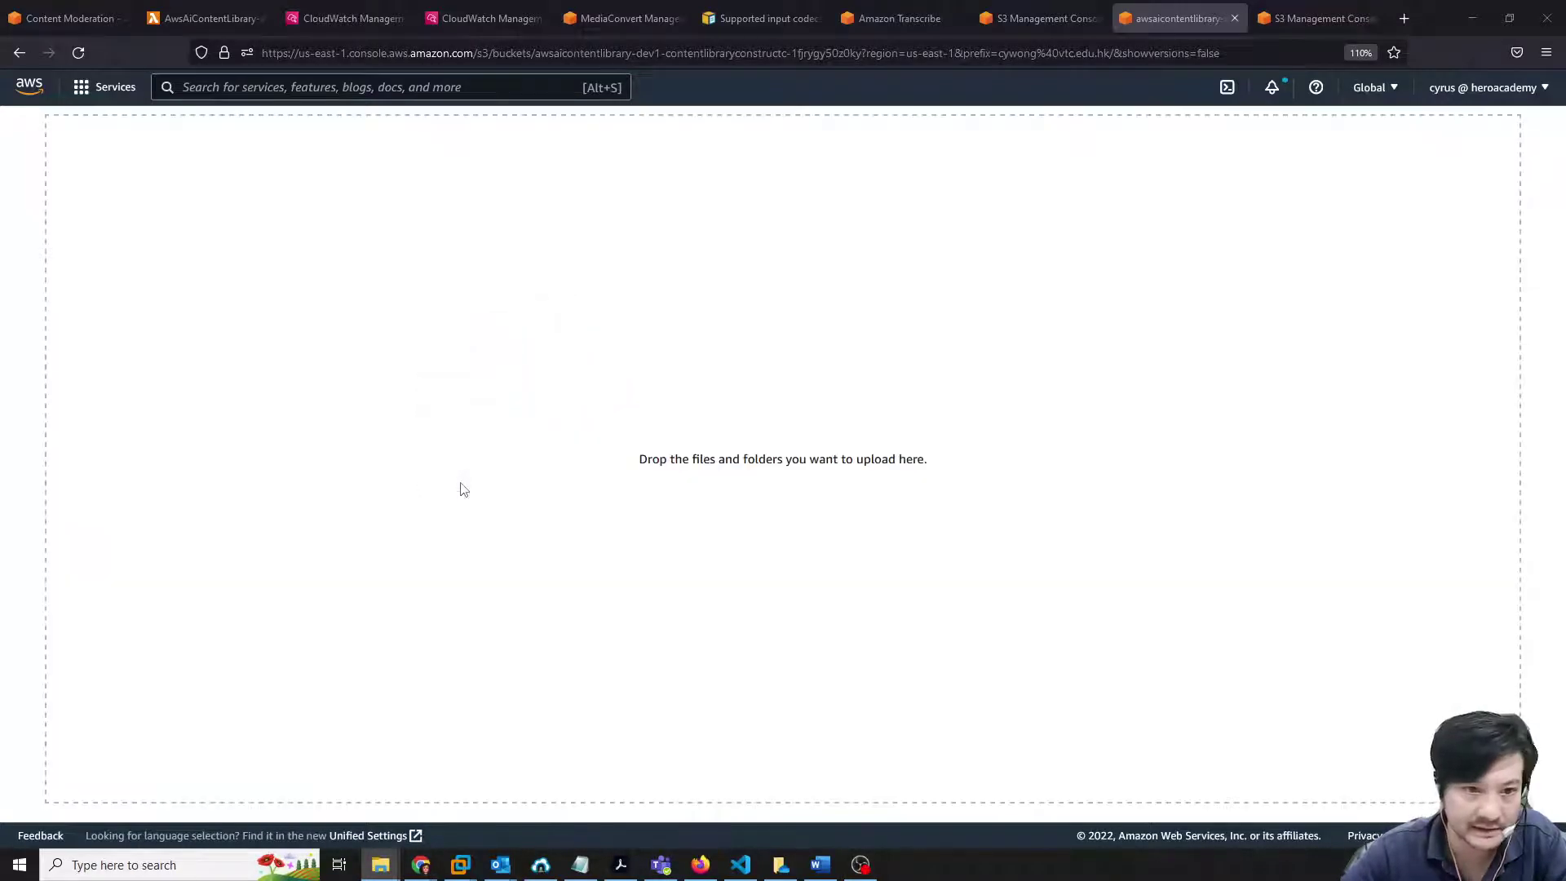
pyautogui.moveTo(525, 367); pyautogui.dragTo(457, 489)
pyautogui.scroll(-2, 813, 536)
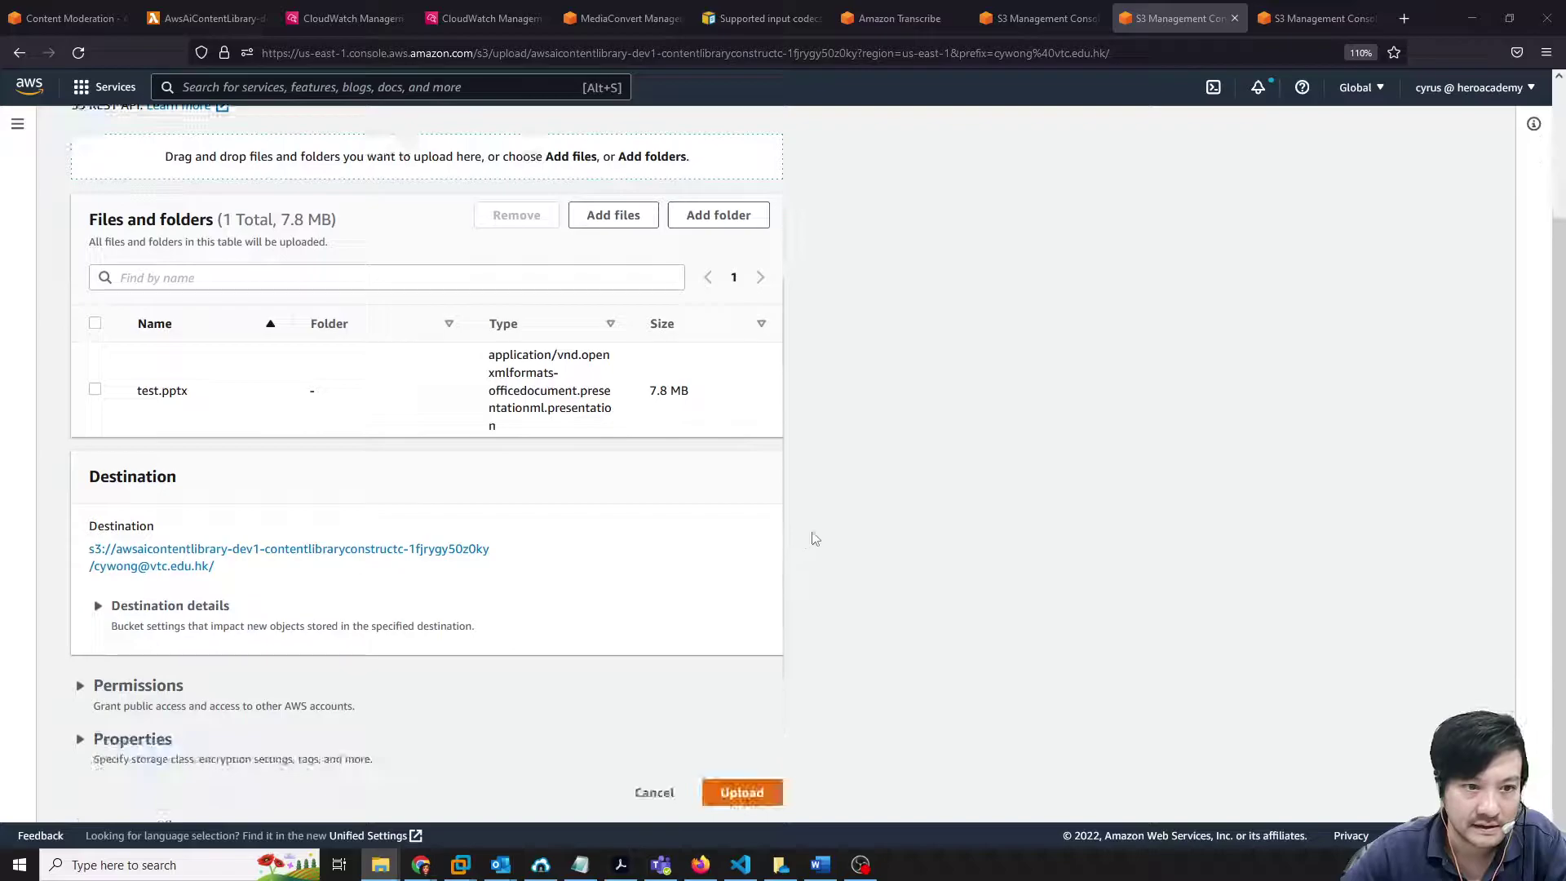
pyautogui.click(747, 794)
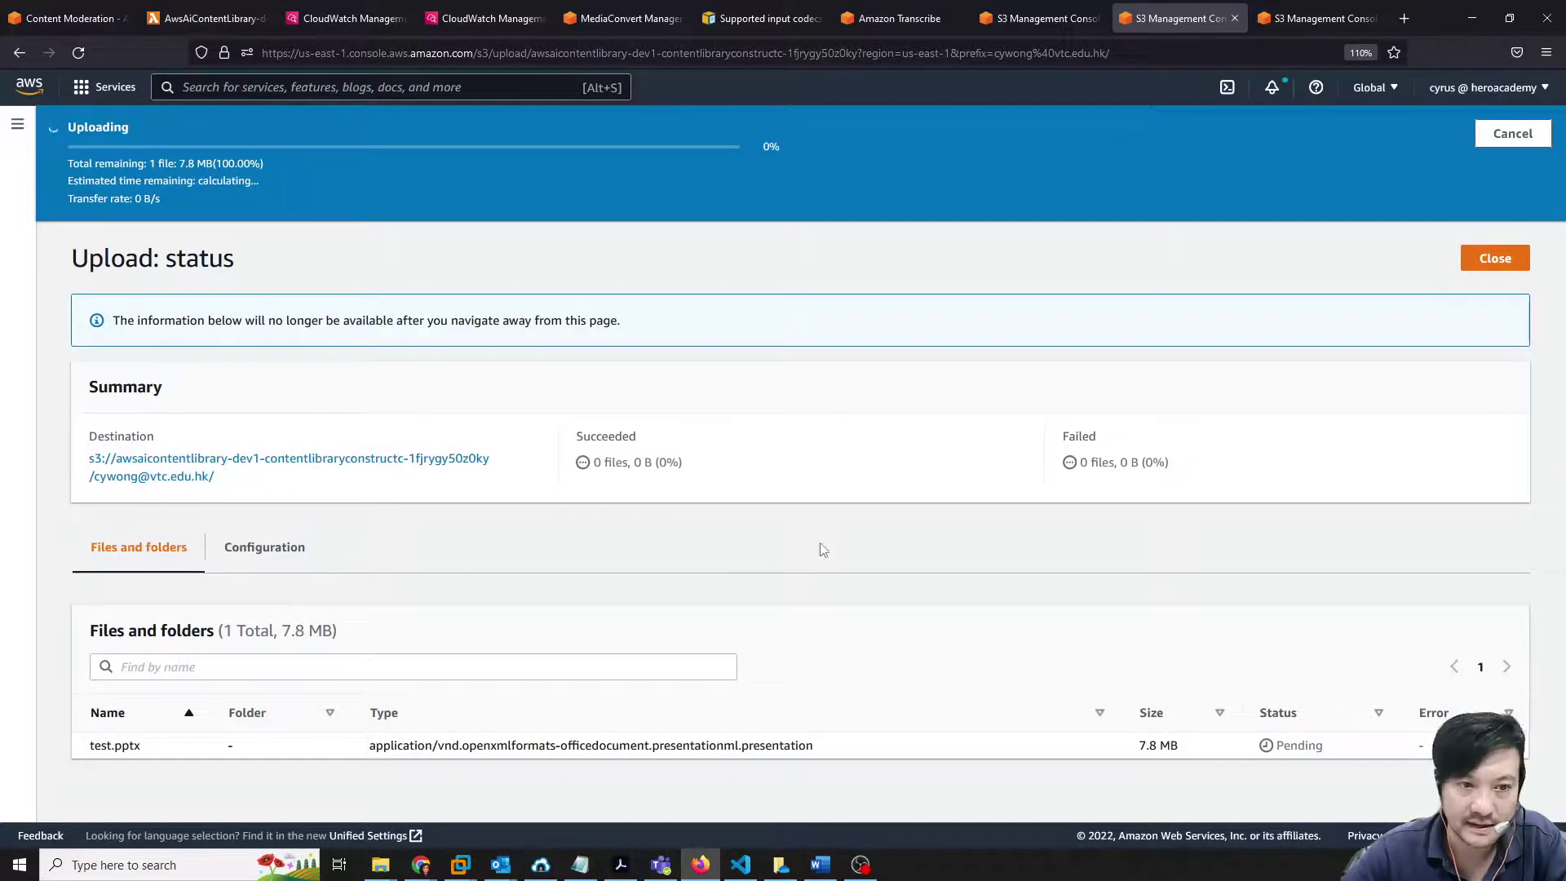
pyautogui.click(1502, 262)
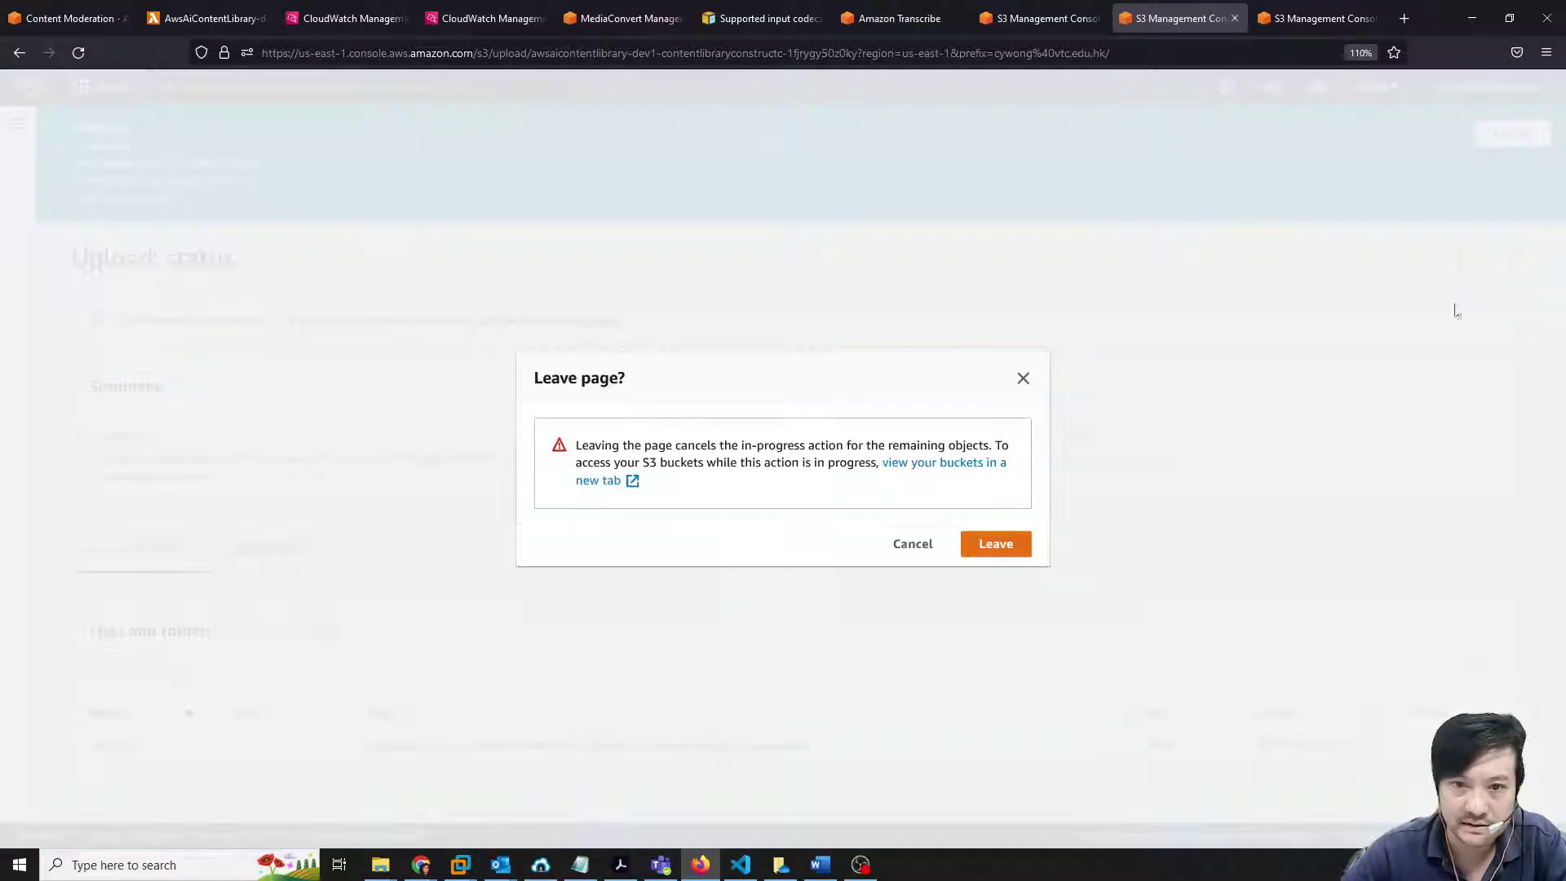
pyautogui.click(924, 546)
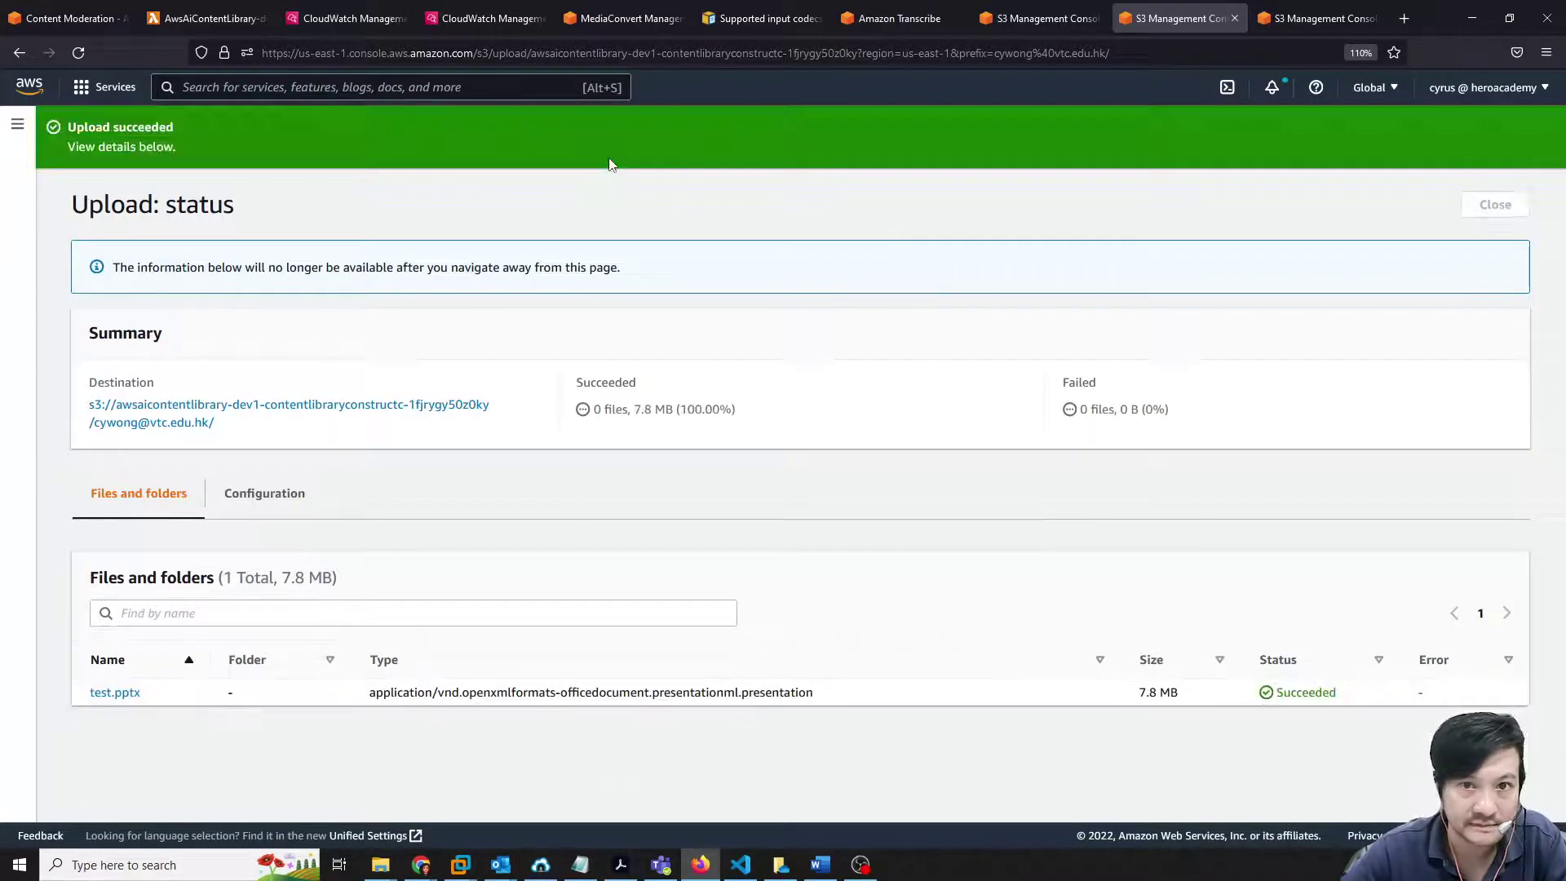
pyautogui.click(1492, 205)
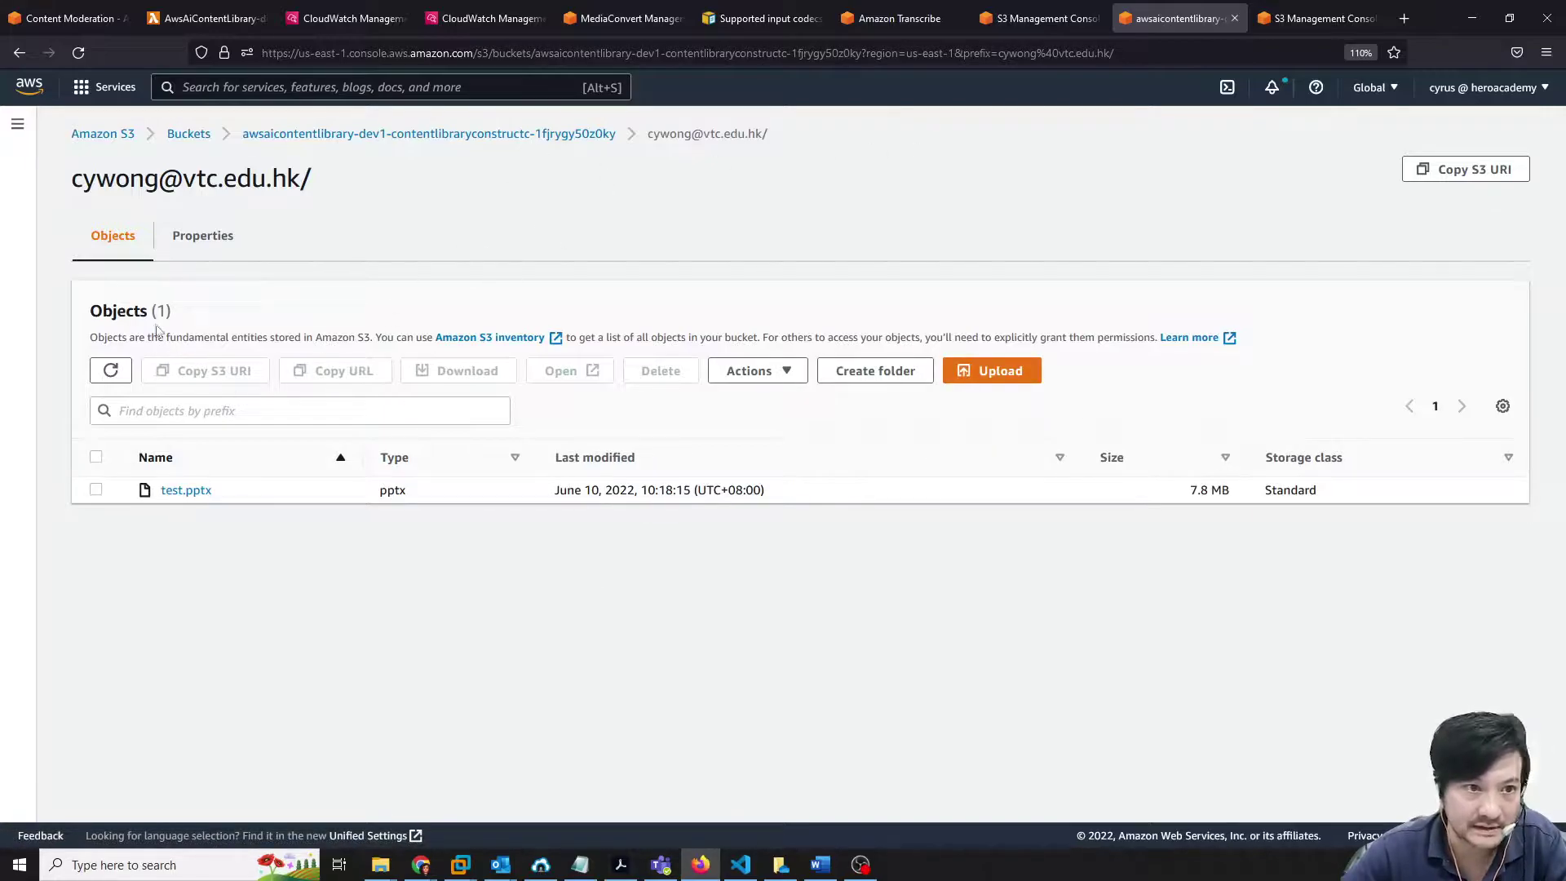
# Refresh the Objects list until it shows No objects, then switch to the Outlook alert email
pyautogui.click(121, 375)
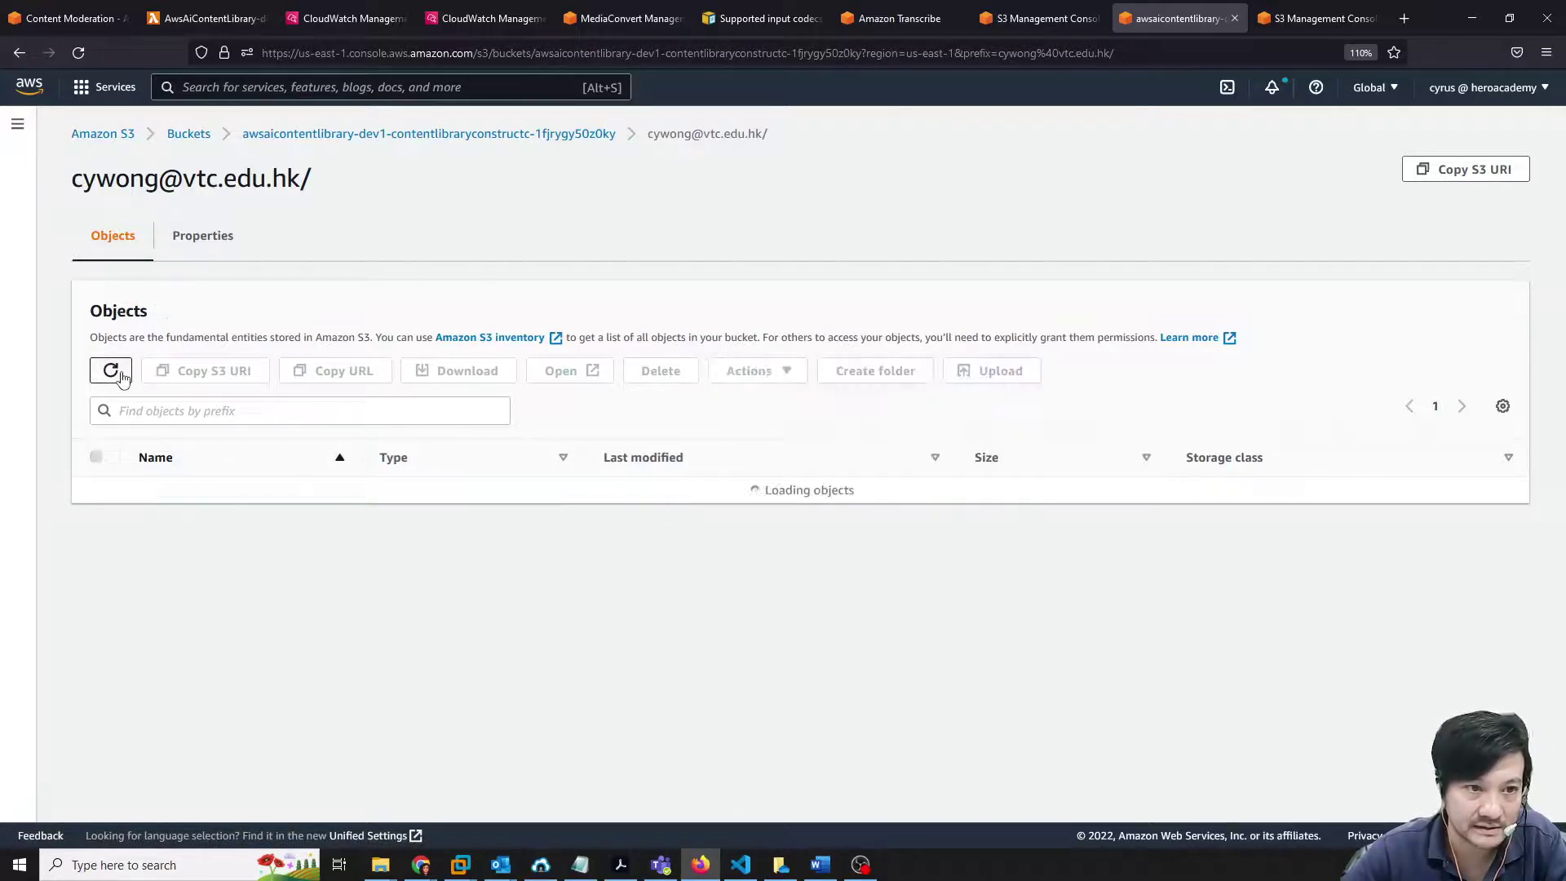
pyautogui.click(120, 375)
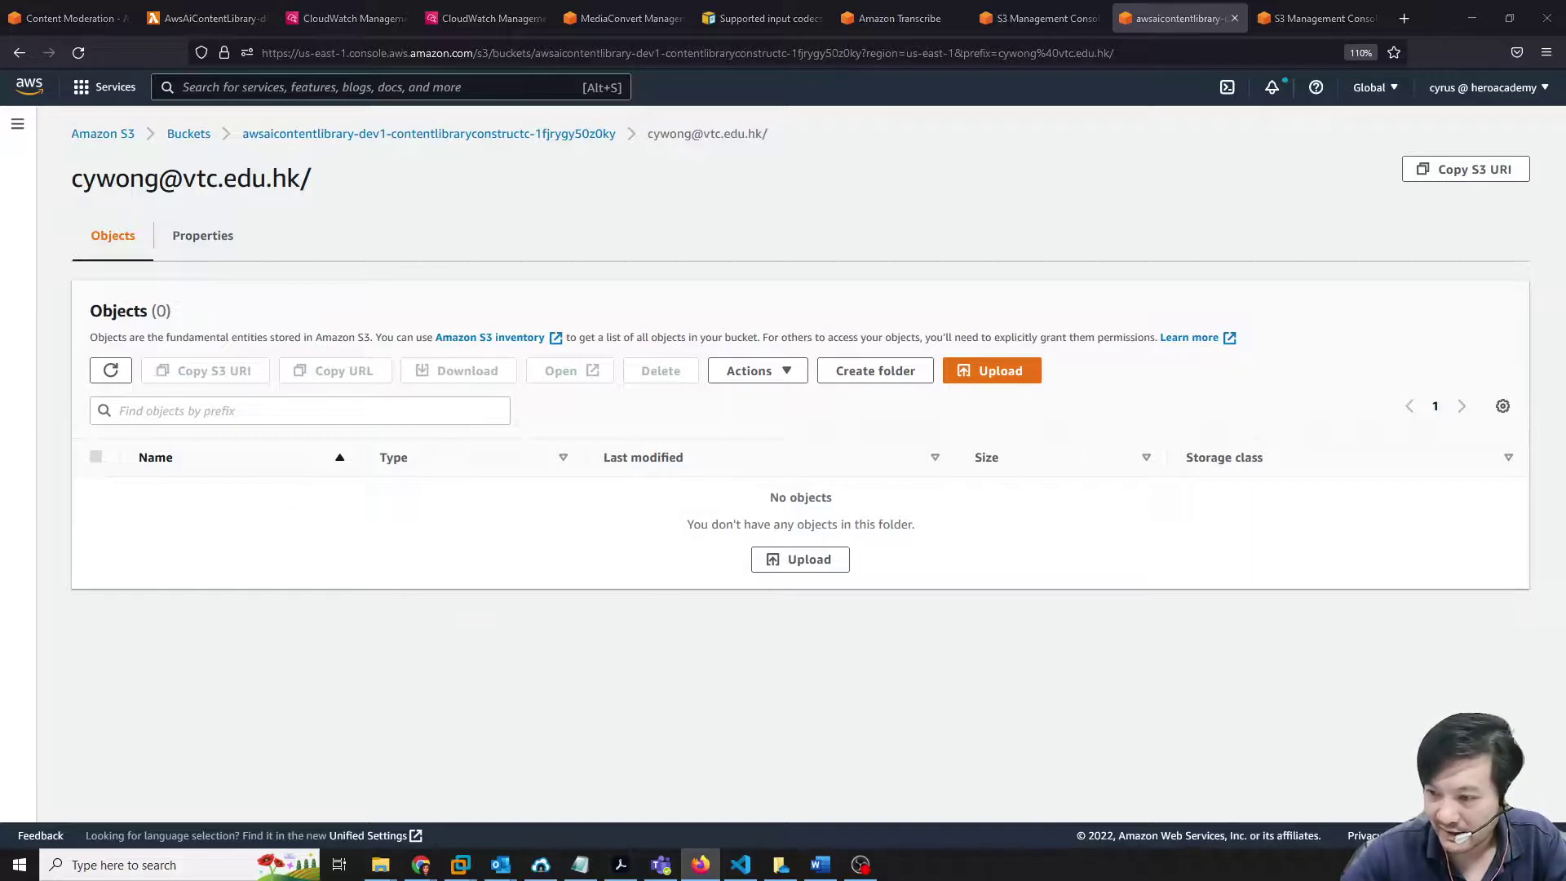
pyautogui.hotkey('alt', 'Tab')
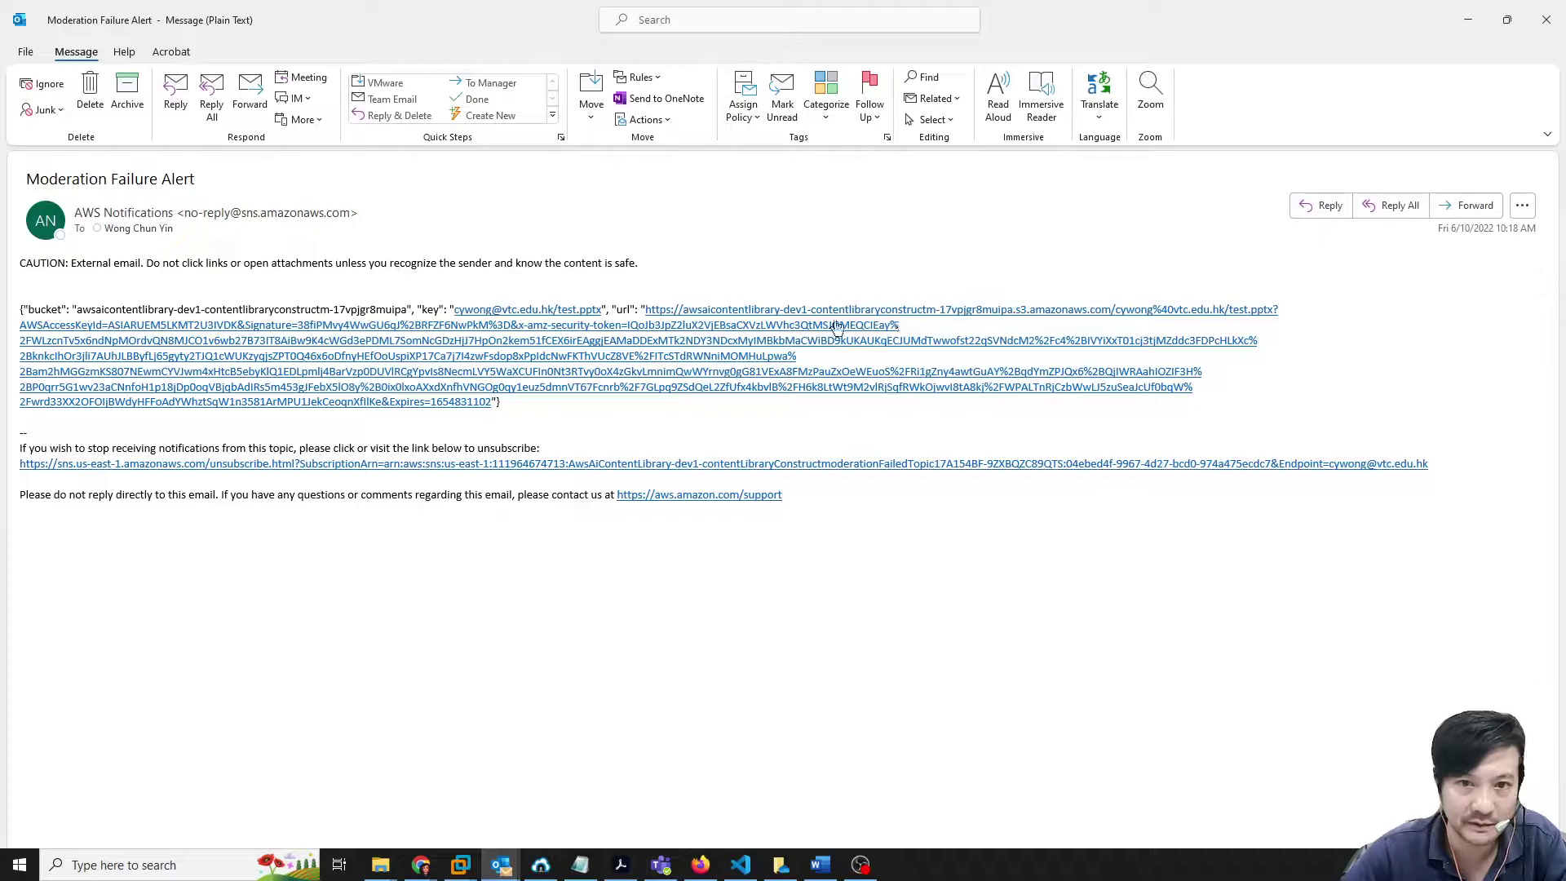
# Open the alert email's signed test.pptx link in Microsoft Edge
pyautogui.click(256, 386)
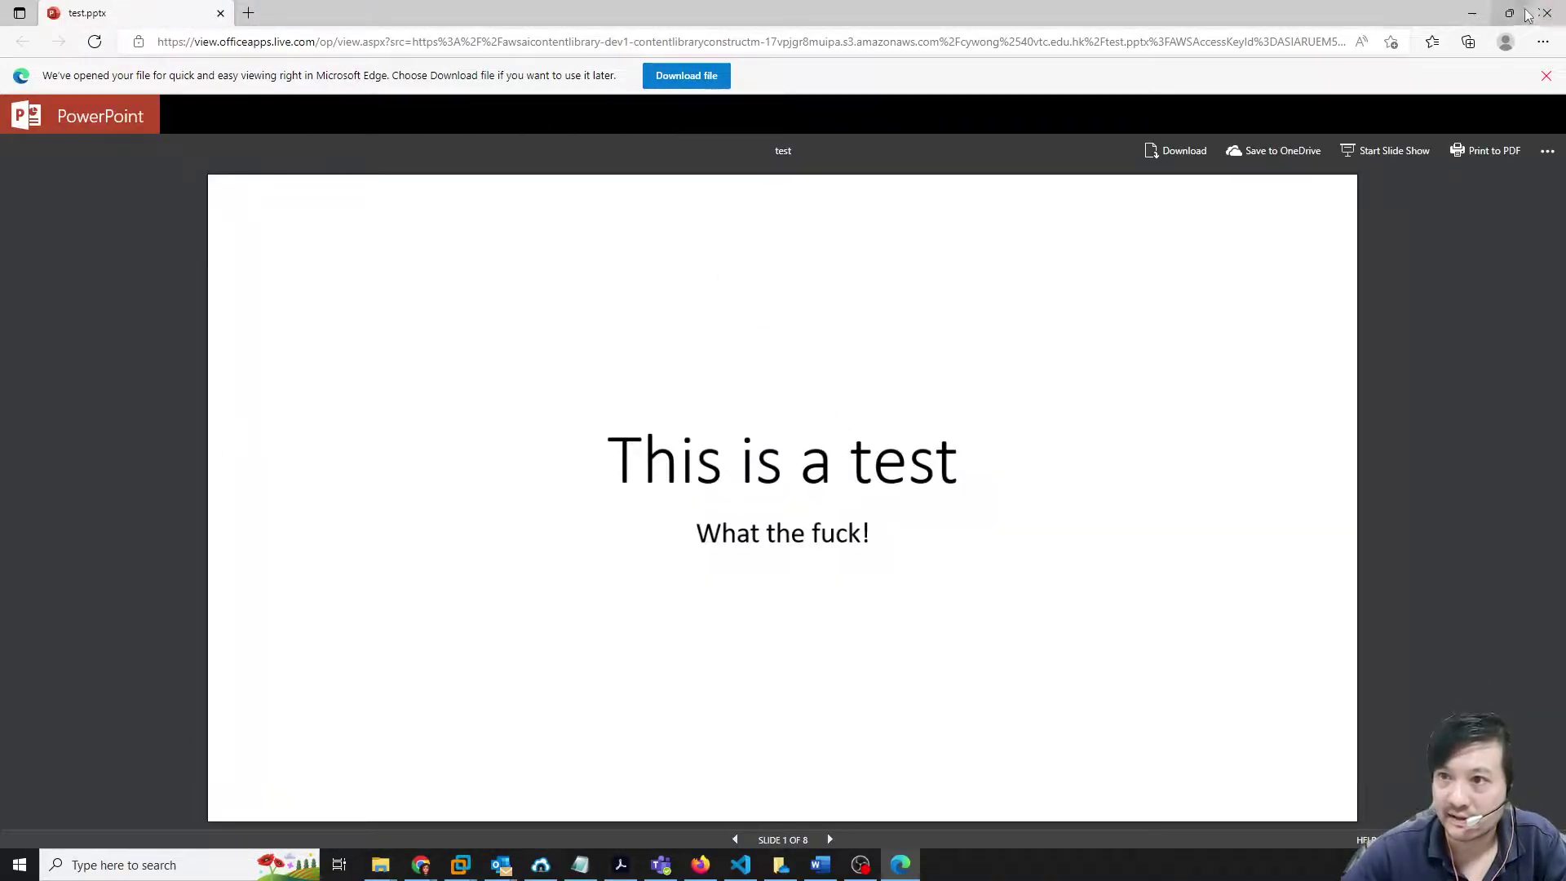
# Close the Edge PowerPoint viewer and the Outlook alert message to return to S3
pyautogui.click(1546, 12)
pyautogui.click(1546, 20)
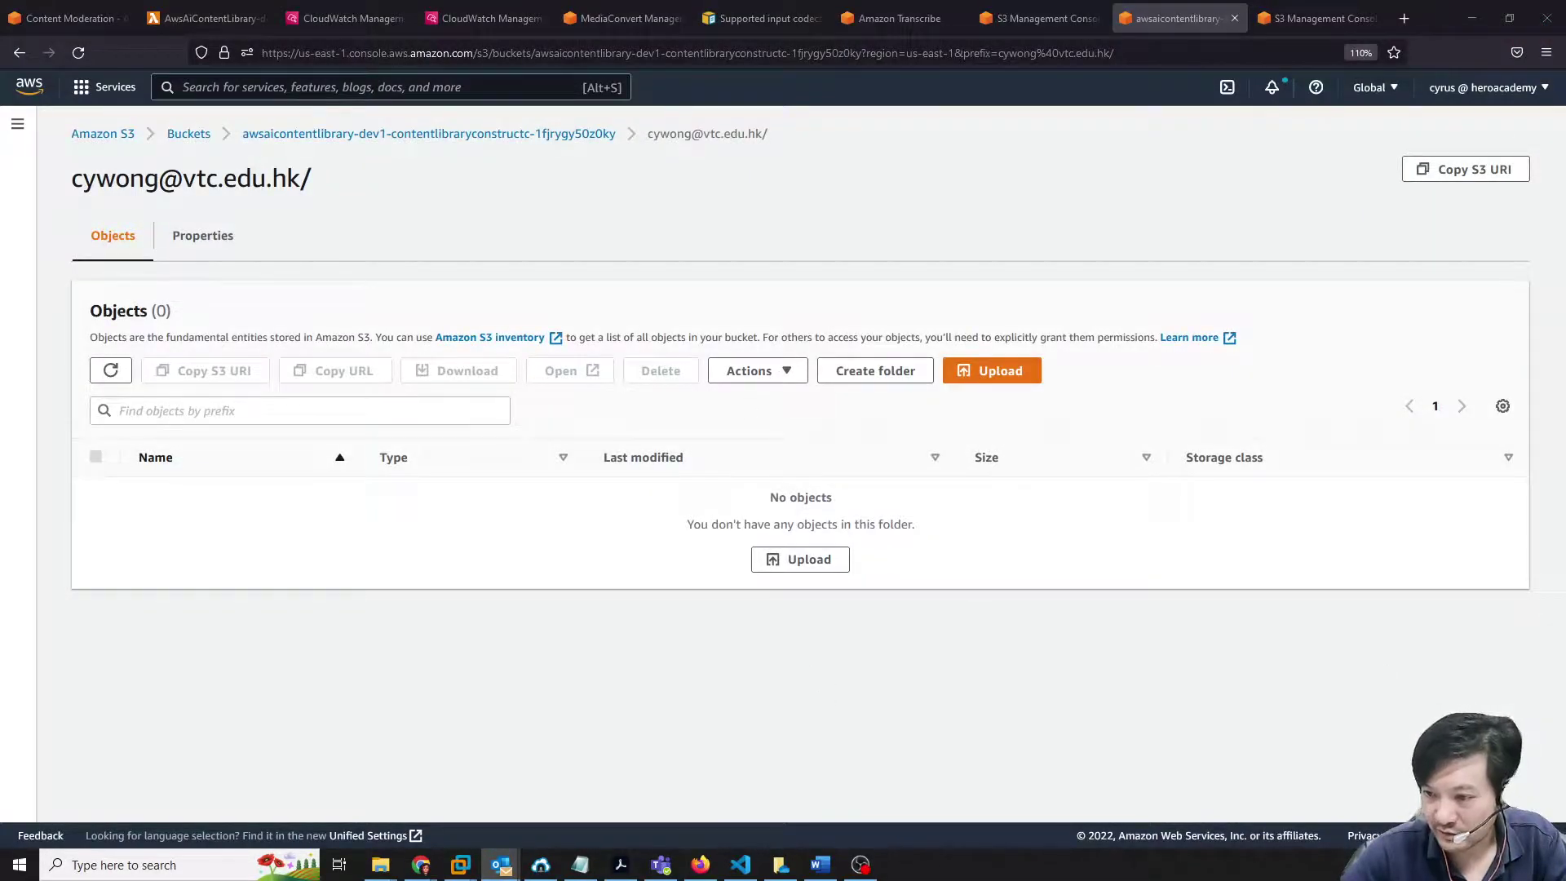
pyautogui.hotkey('alt', 'Tab')
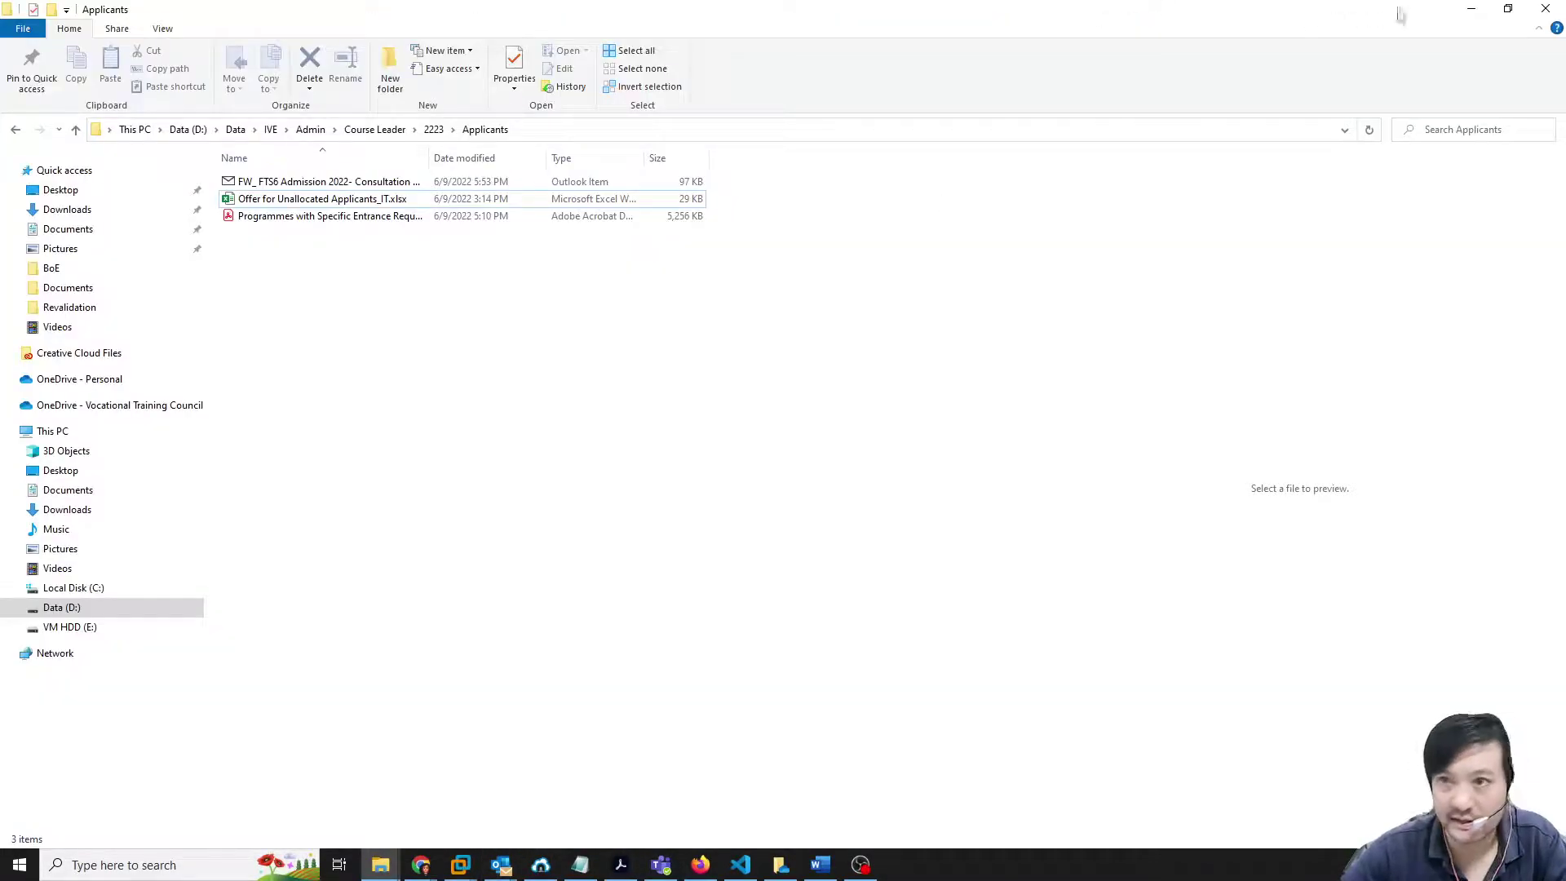
pyautogui.click(1470, 9)
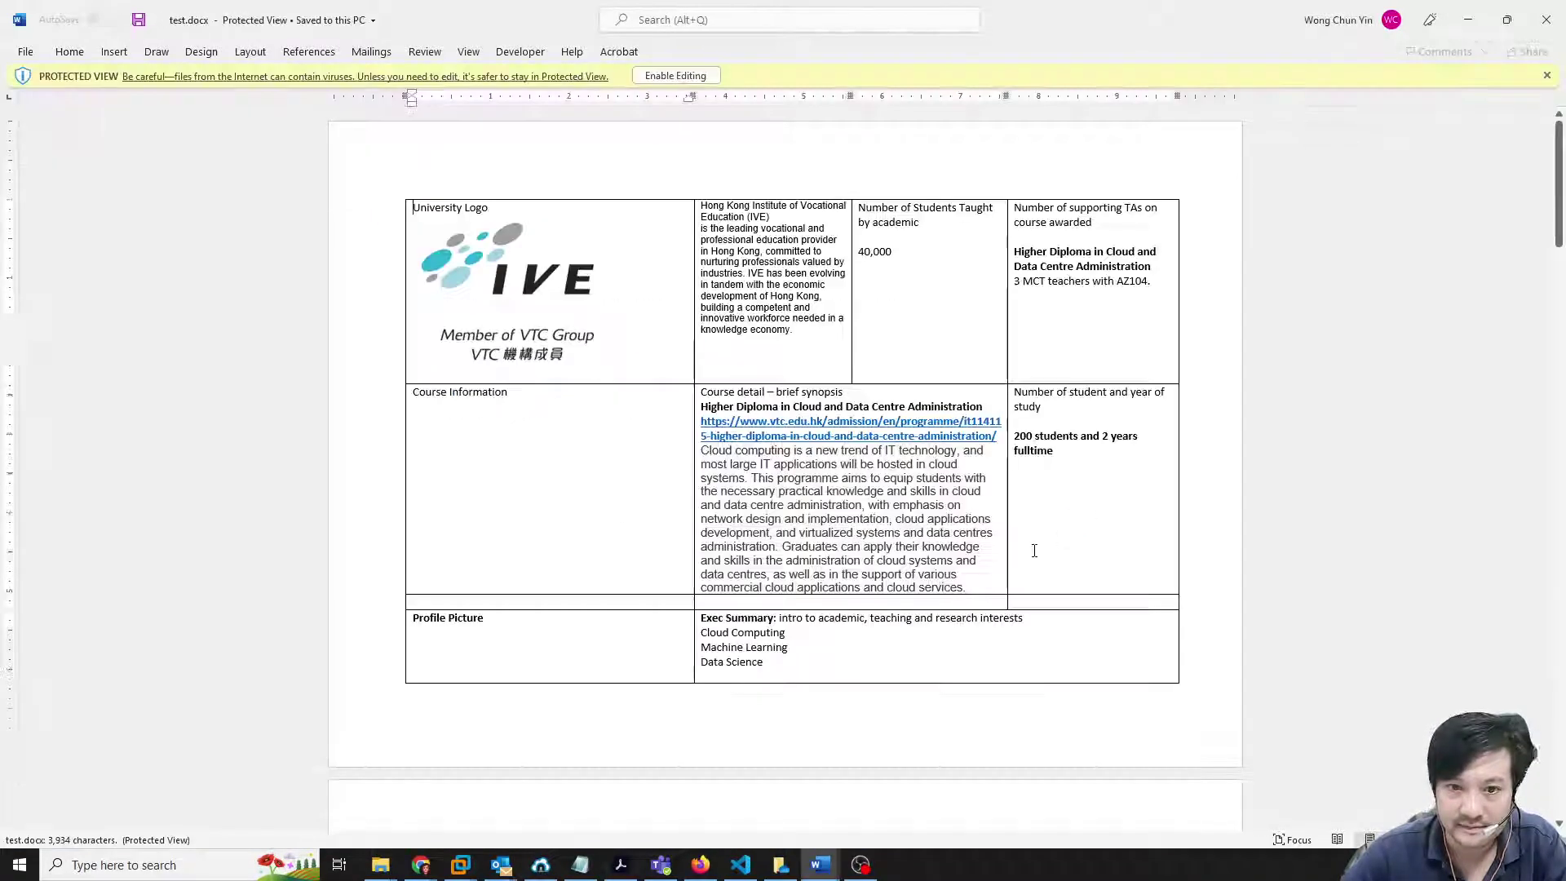
pyautogui.scroll(-2, 1030, 549)
pyautogui.scroll(-4, 898, 549)
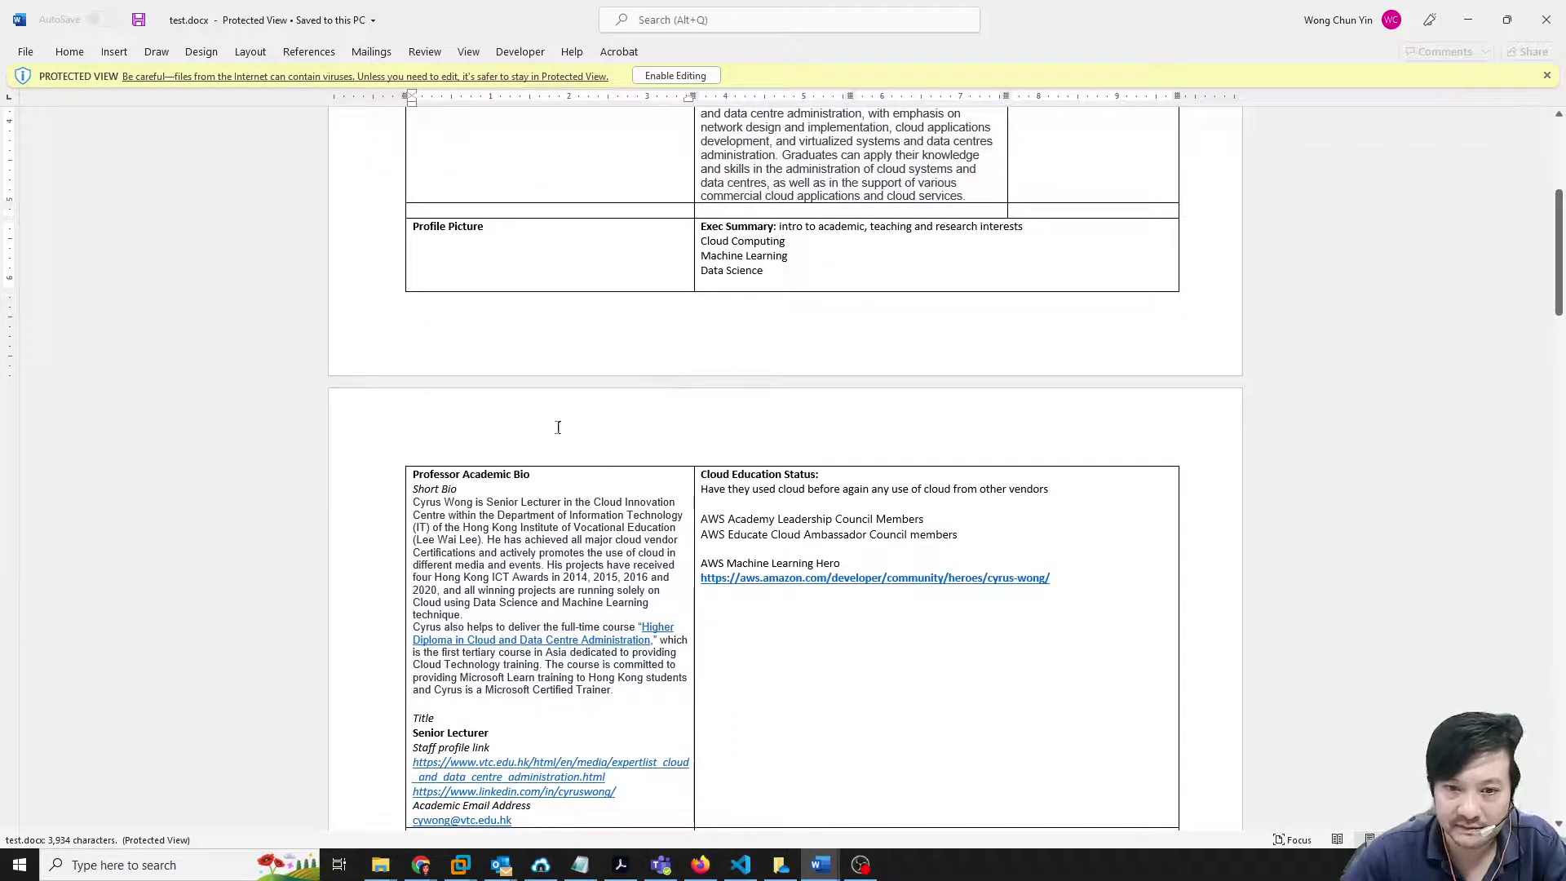
pyautogui.scroll(-5, 754, 503)
pyautogui.scroll(-5, 882, 531)
pyautogui.scroll(-5, 824, 521)
pyautogui.scroll(-6, 826, 521)
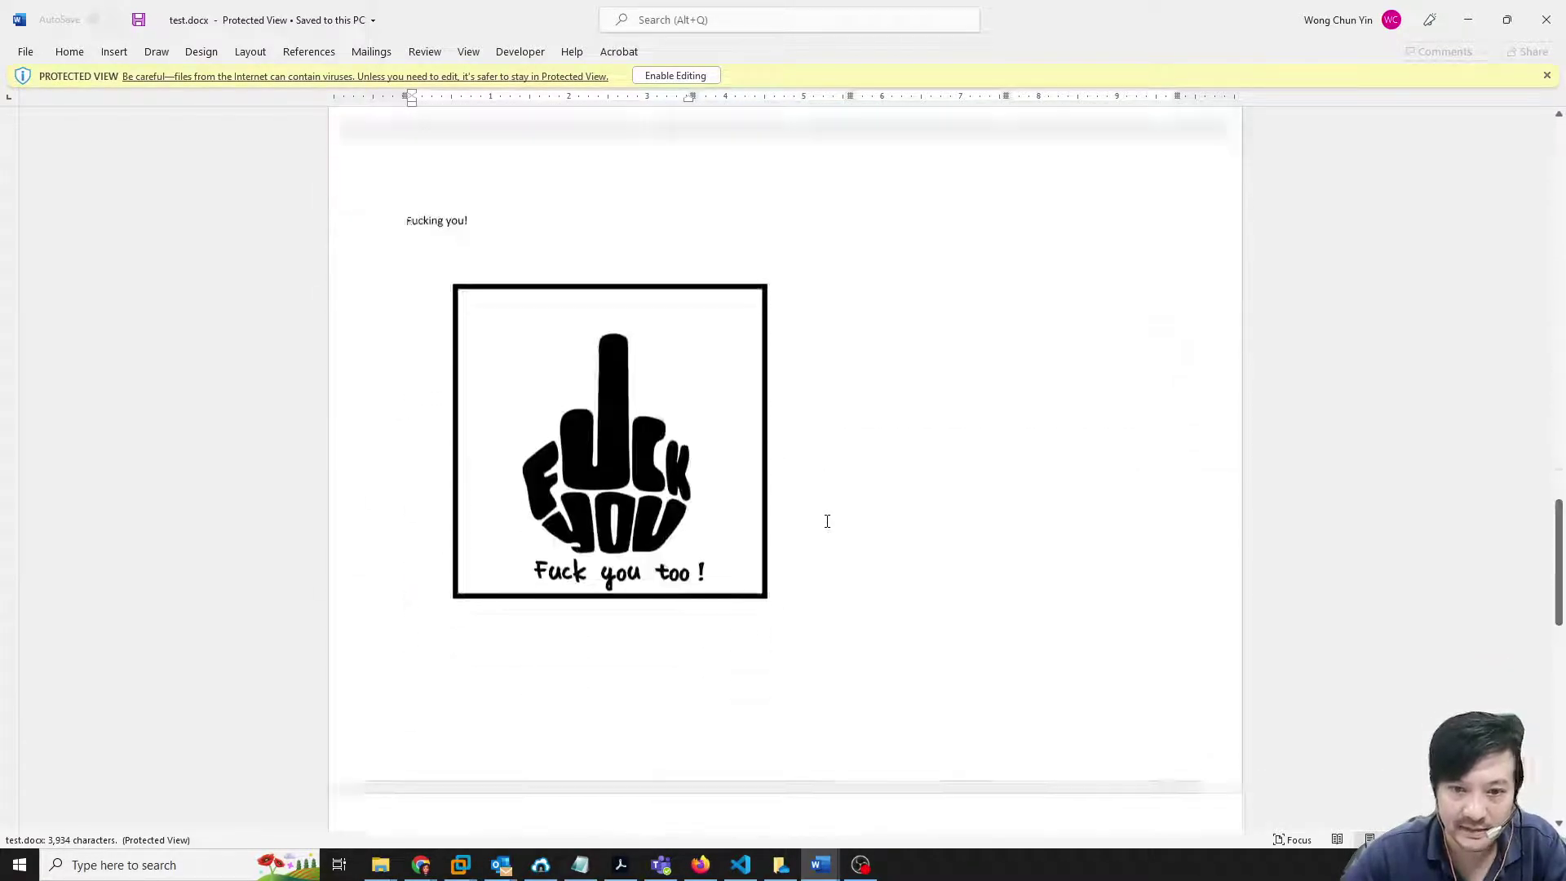
pyautogui.scroll(-3, 827, 521)
pyautogui.scroll(2, 605, 381)
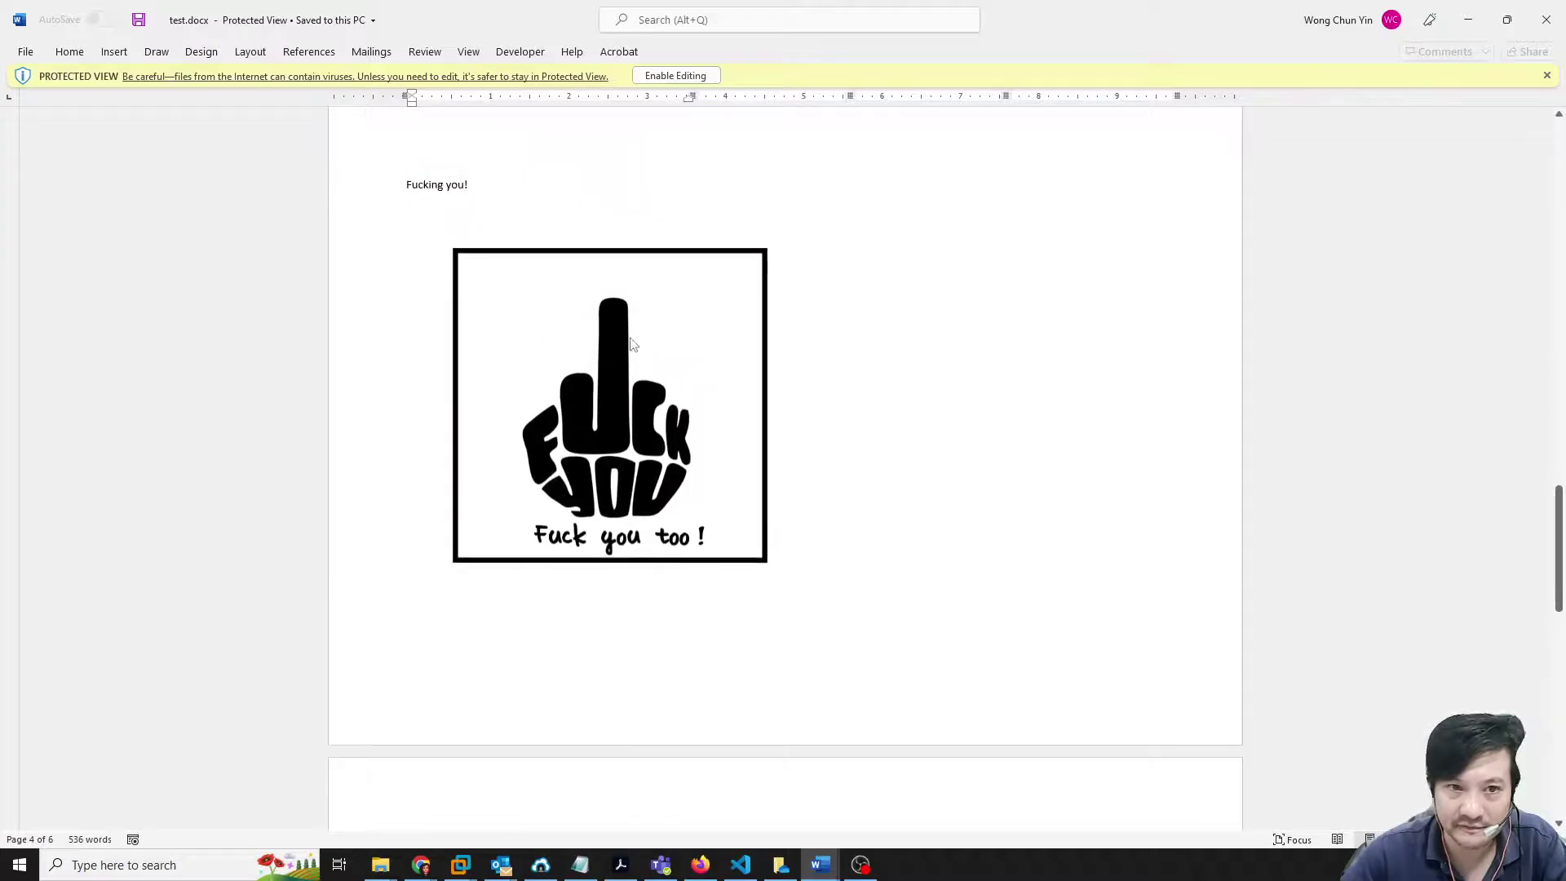
pyautogui.scroll(-3, 632, 345)
pyautogui.scroll(2, 433, 210)
pyautogui.moveTo(405, 146); pyautogui.dragTo(513, 159)
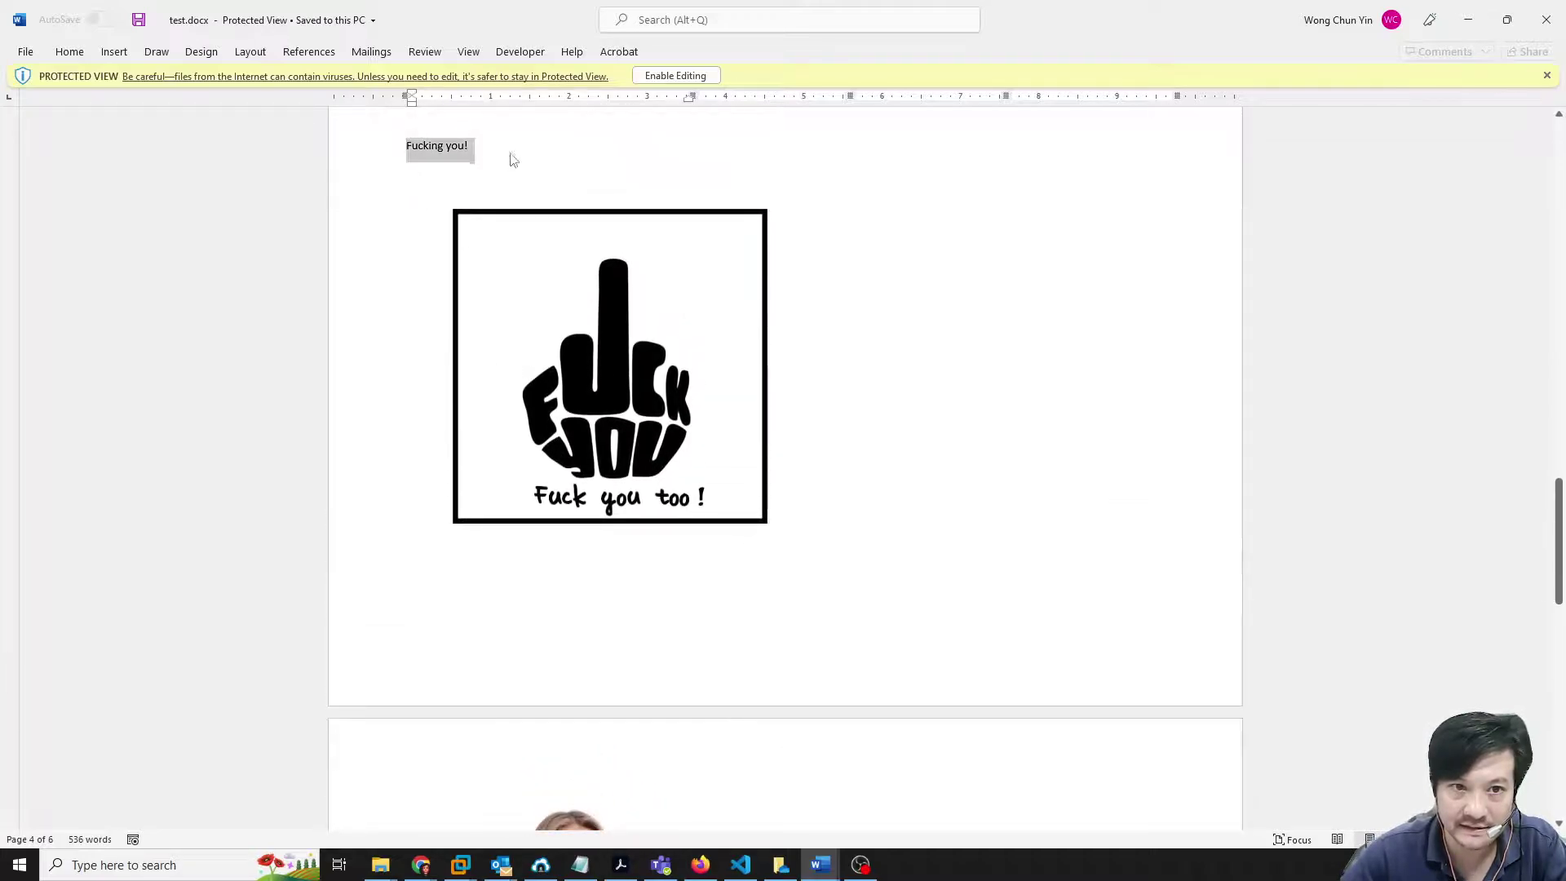
pyautogui.keyDown('ctrl'); pyautogui.scroll(3, 1087, 517); pyautogui.keyUp('ctrl')
pyautogui.click(802, 576)
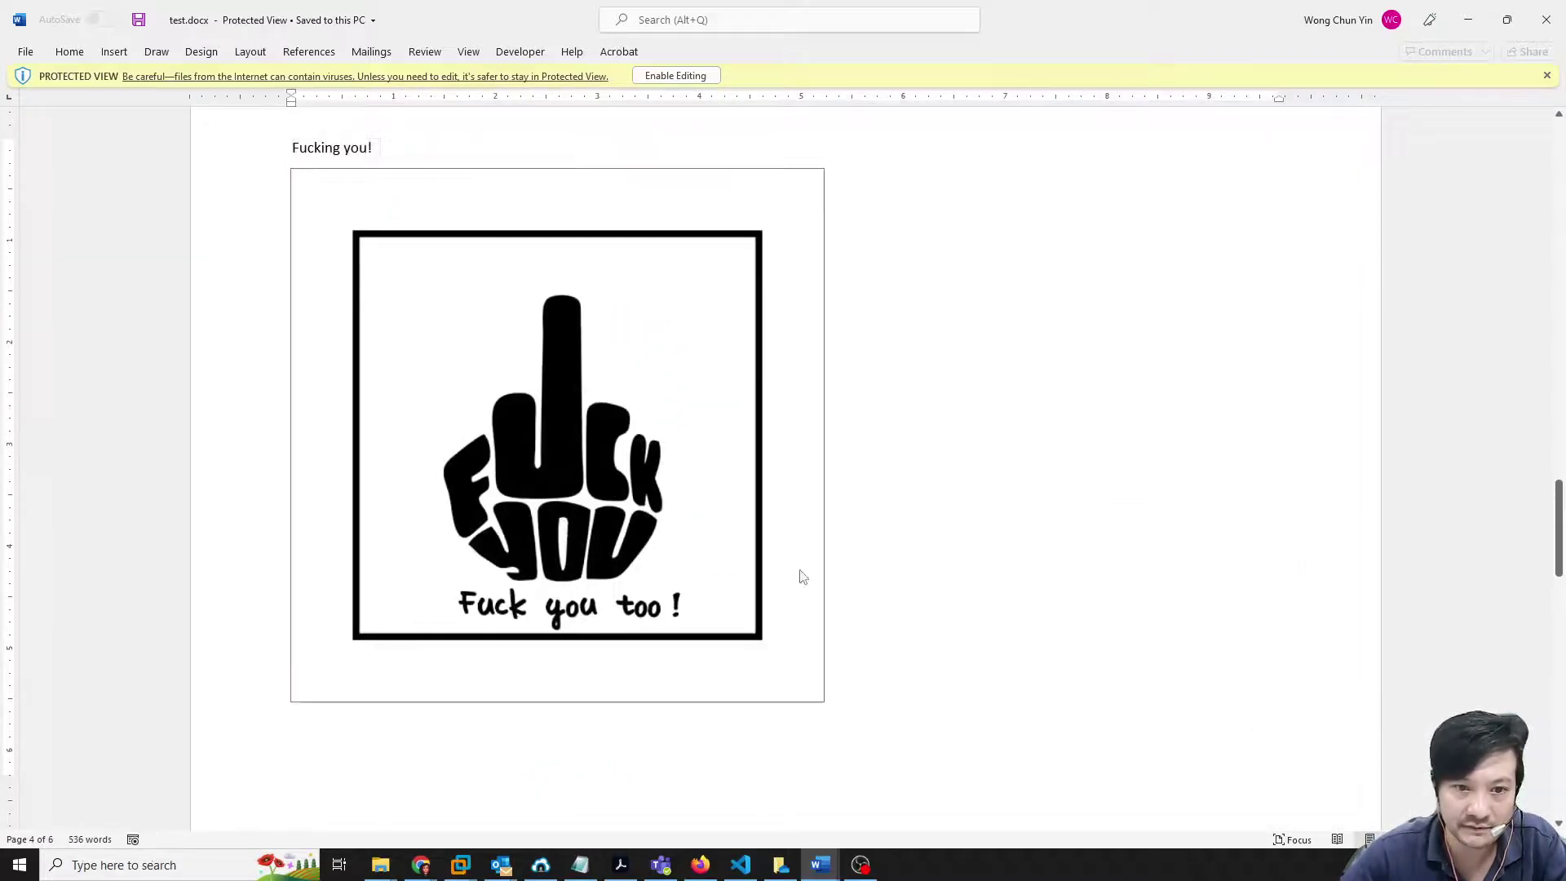
pyautogui.scroll(-3, 810, 568)
pyautogui.scroll(-3, 819, 559)
pyautogui.scroll(-1, 1007, 599)
pyautogui.scroll(-5, 856, 593)
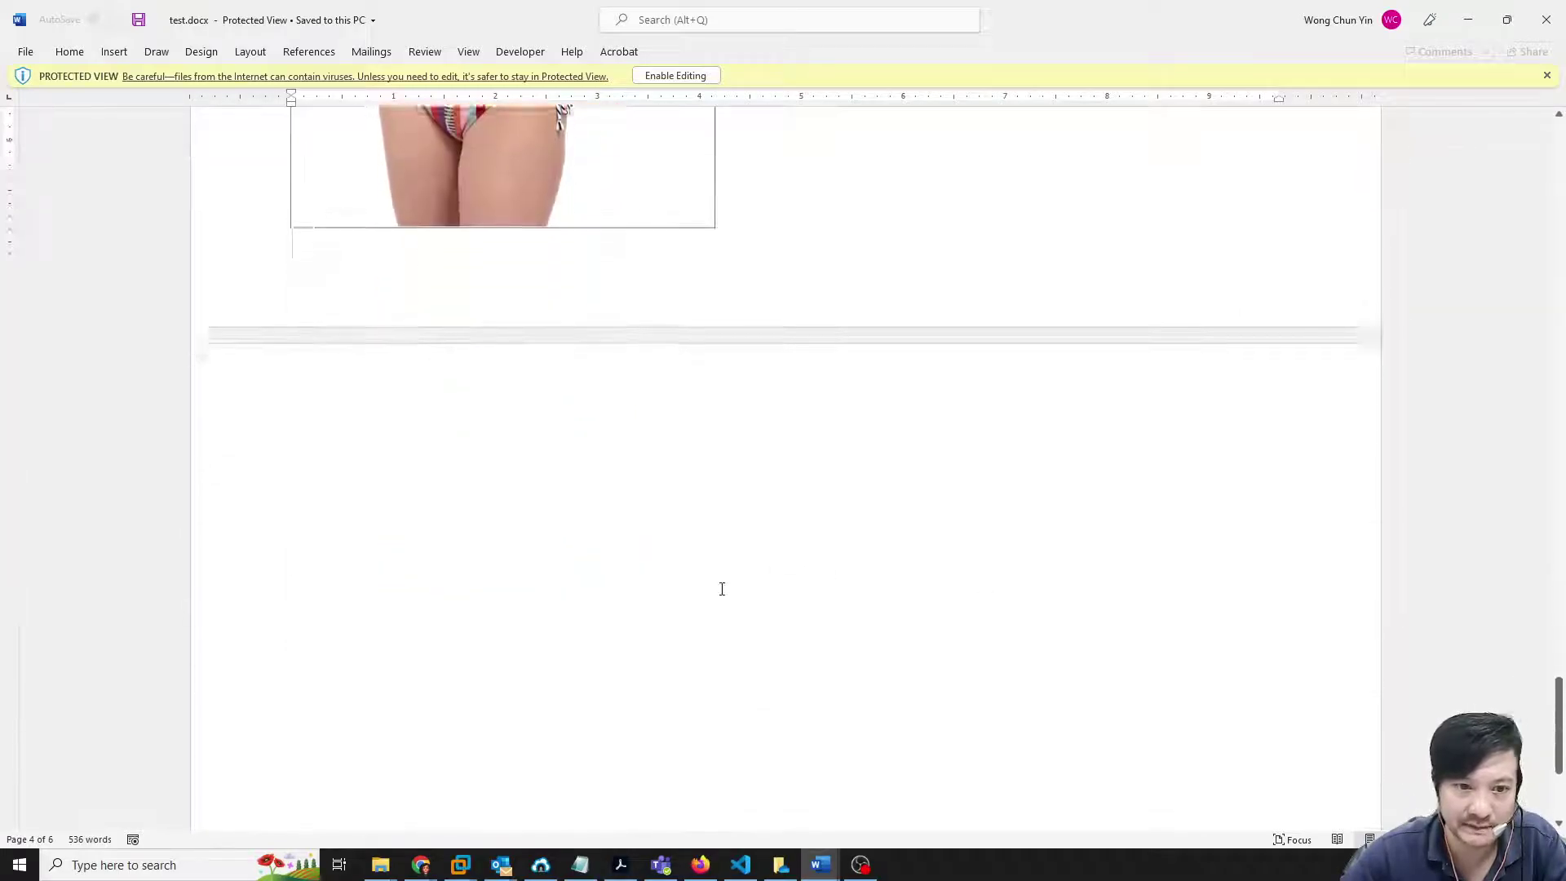
pyautogui.scroll(-3, 726, 592)
pyautogui.scroll(1, 786, 511)
pyautogui.scroll(2, 786, 510)
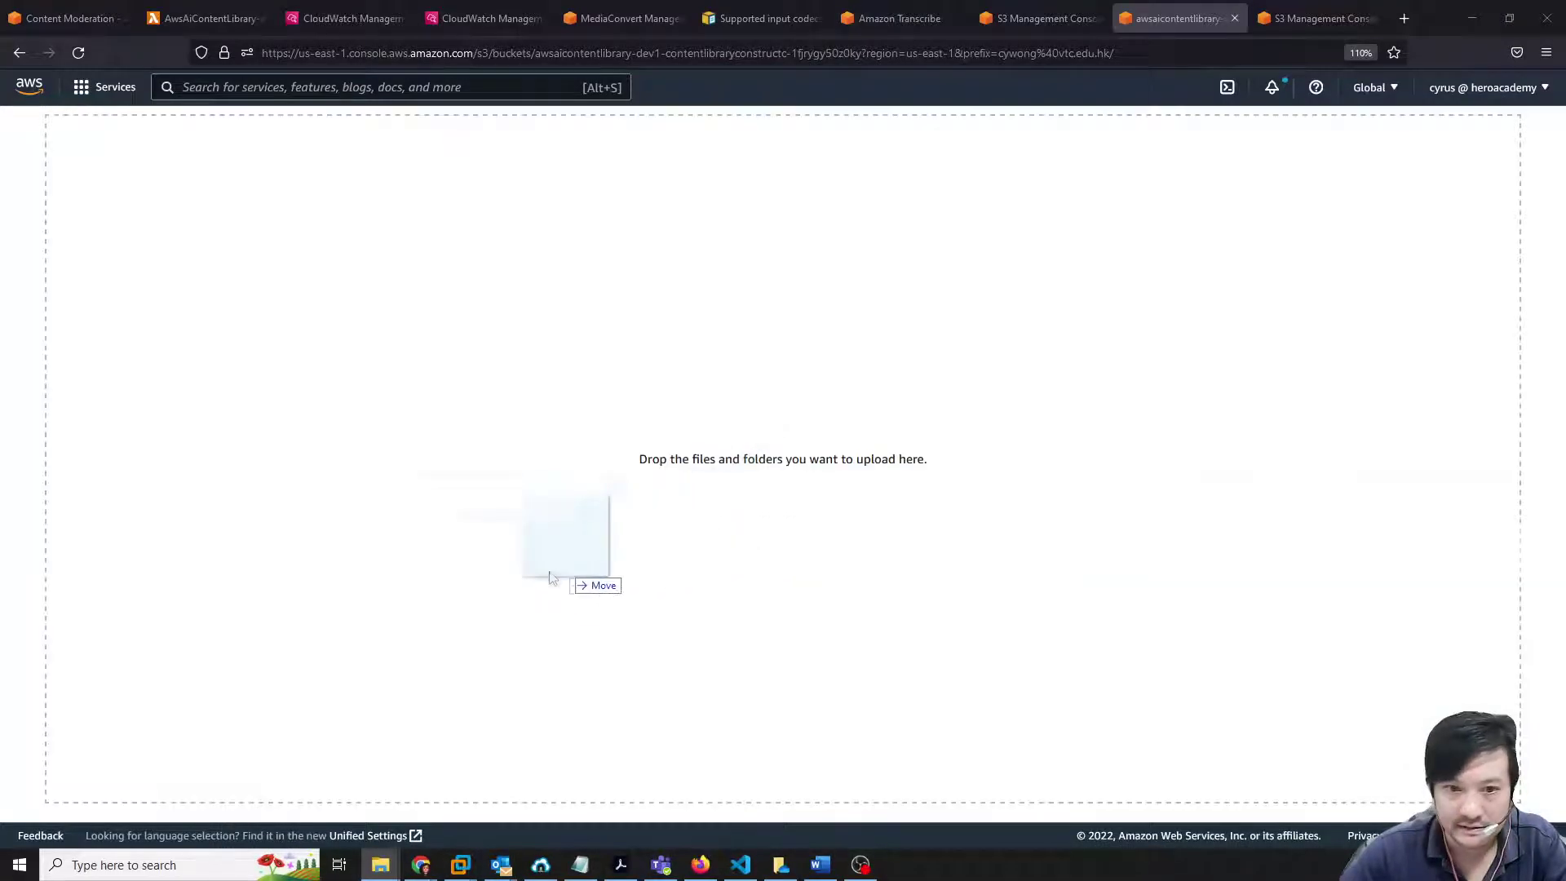
# Upload test.docx (125.2 KB) into the S3 user folder
pyautogui.moveTo(572, 562); pyautogui.dragTo(1039, 689)
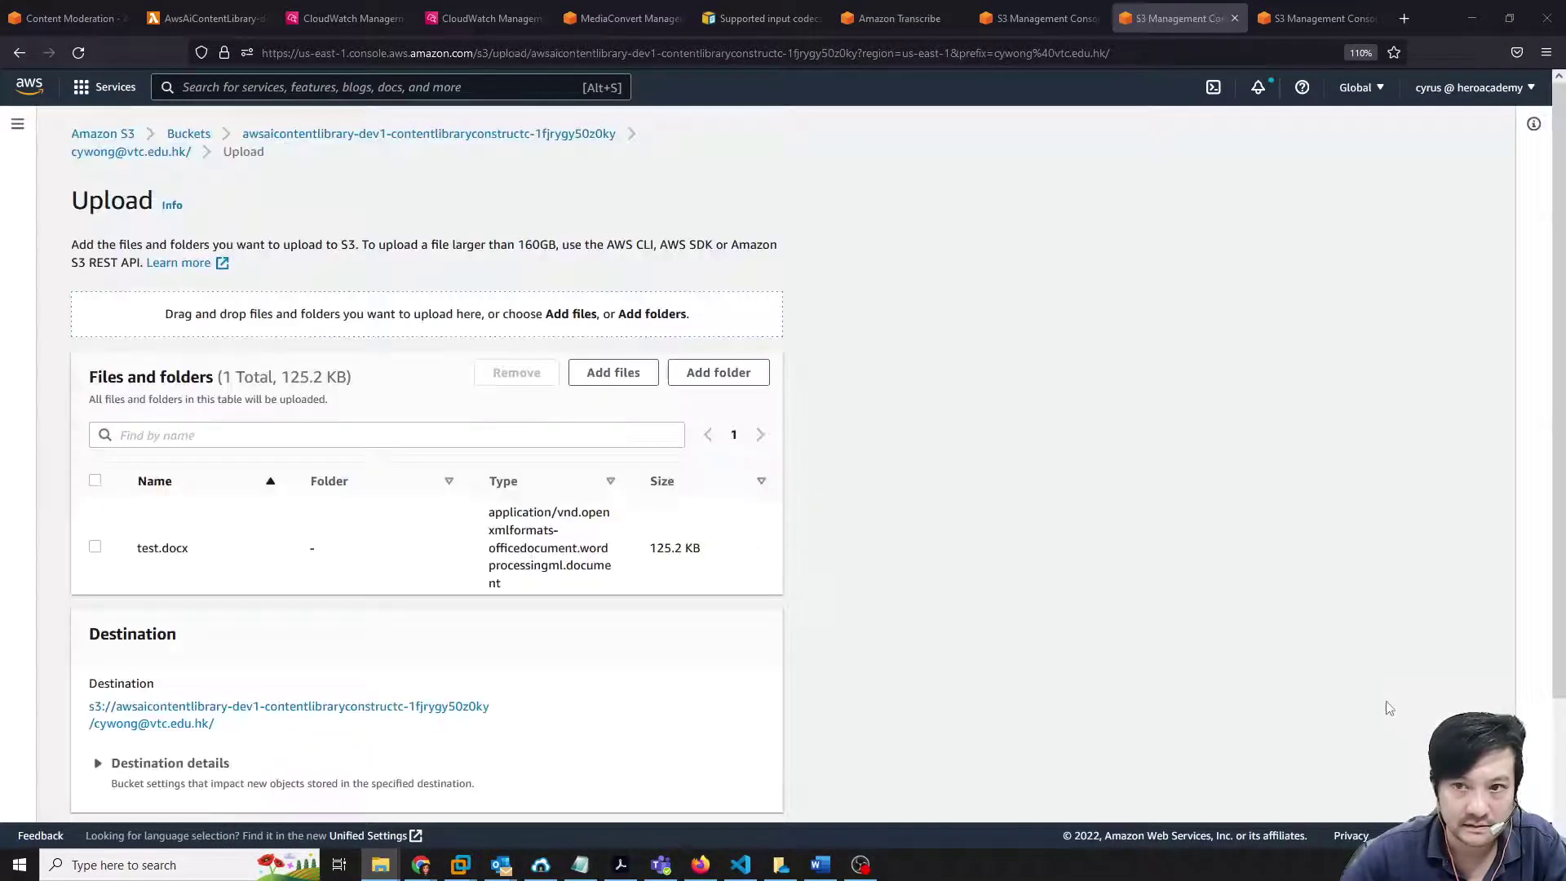
pyautogui.scroll(-3, 877, 529)
pyautogui.click(745, 792)
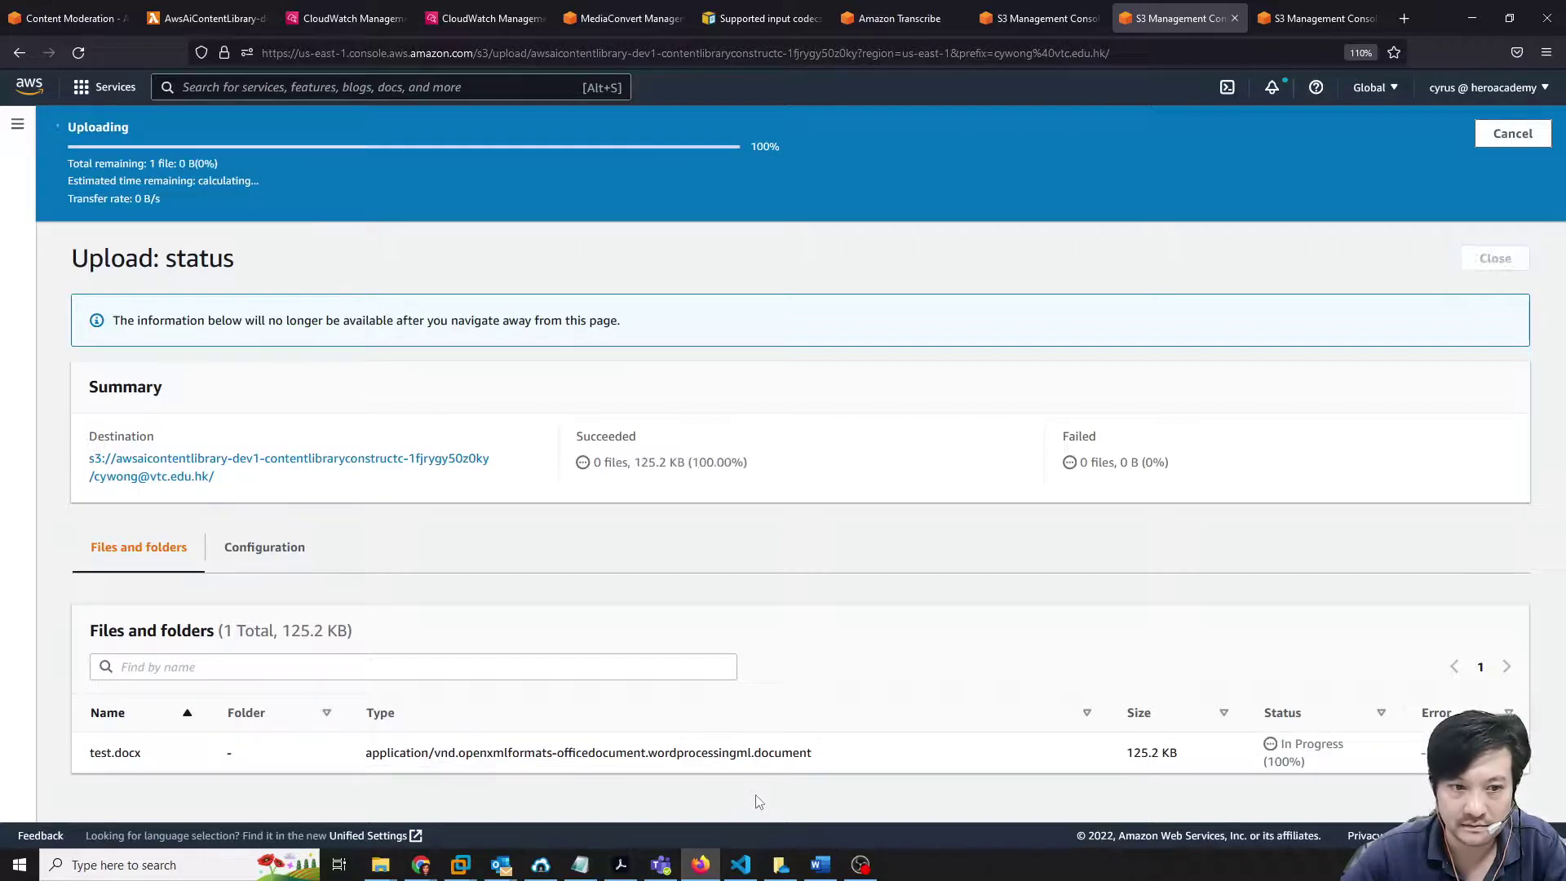
pyautogui.click(1507, 205)
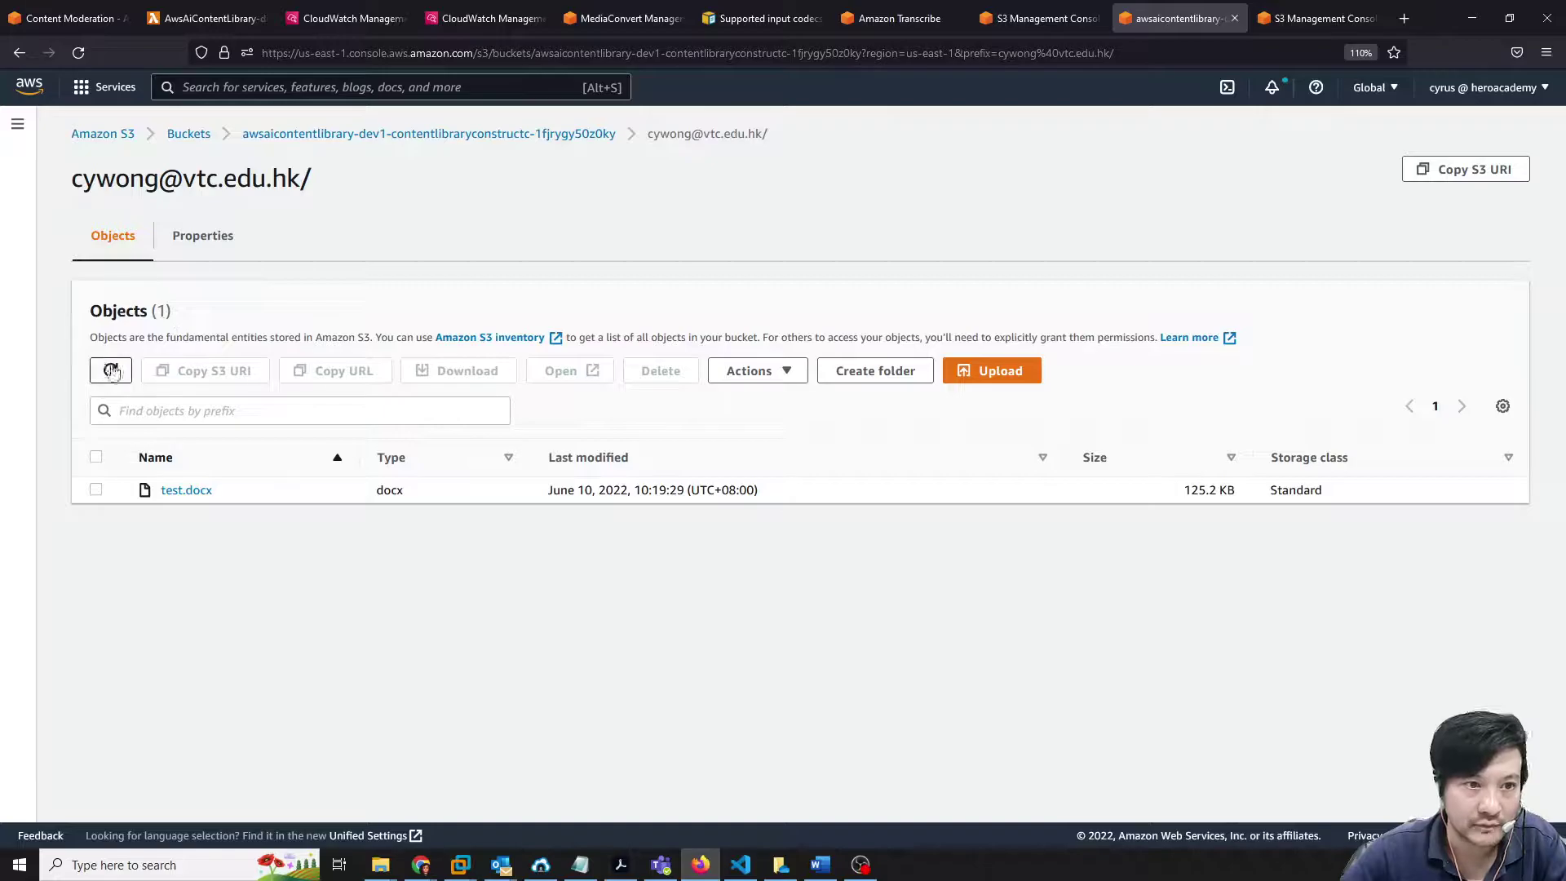
# Refresh the object list until test.docx disappears and the folder is empty
pyautogui.click(110, 371)
pyautogui.click(111, 371)
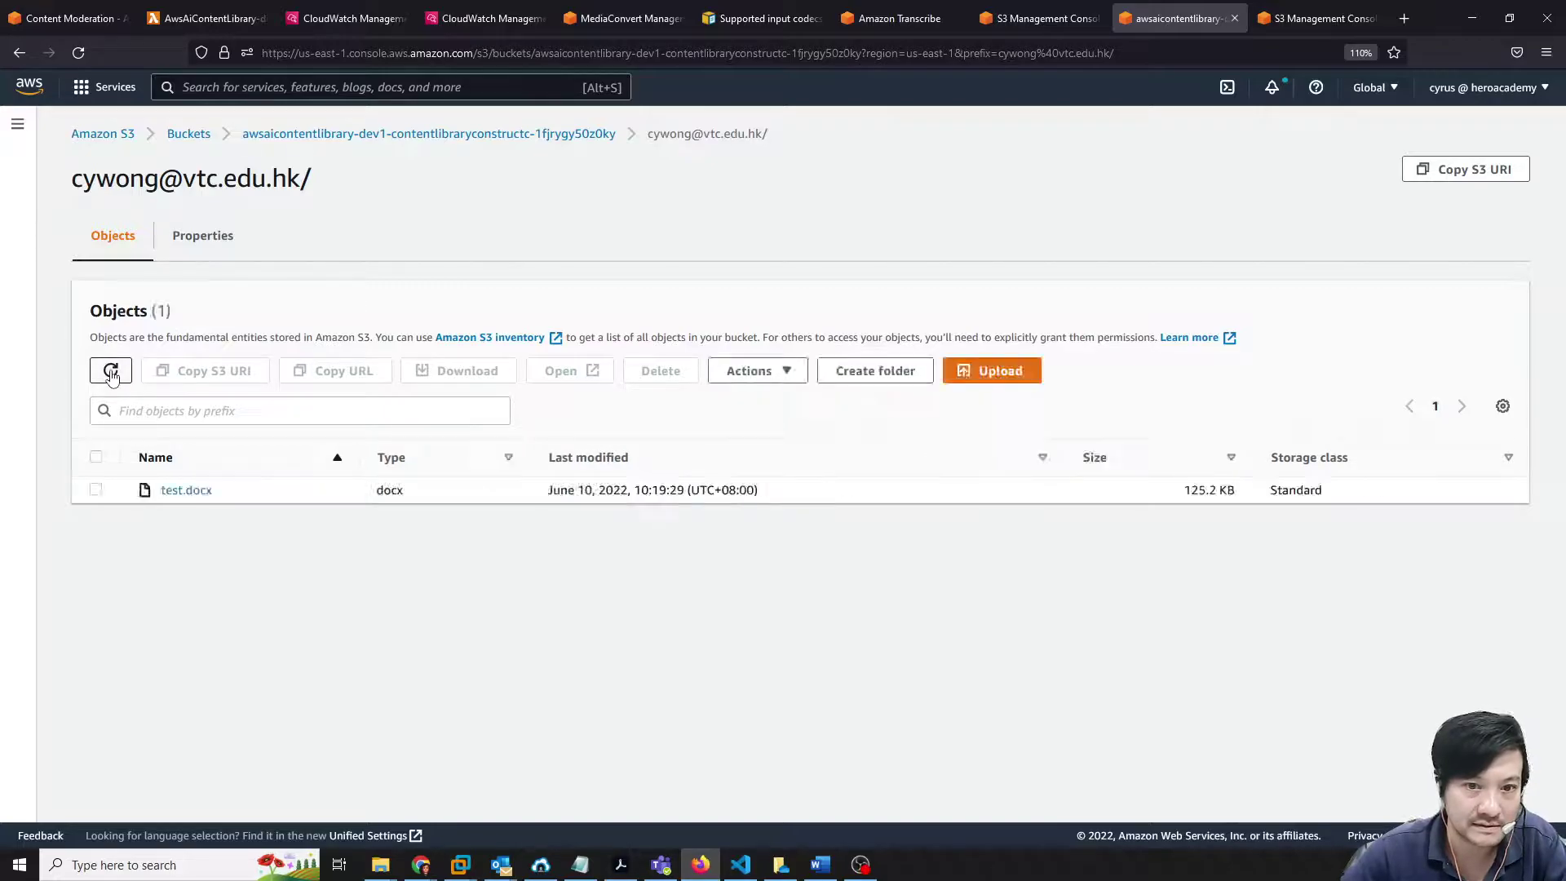
pyautogui.click(111, 371)
pyautogui.click(110, 371)
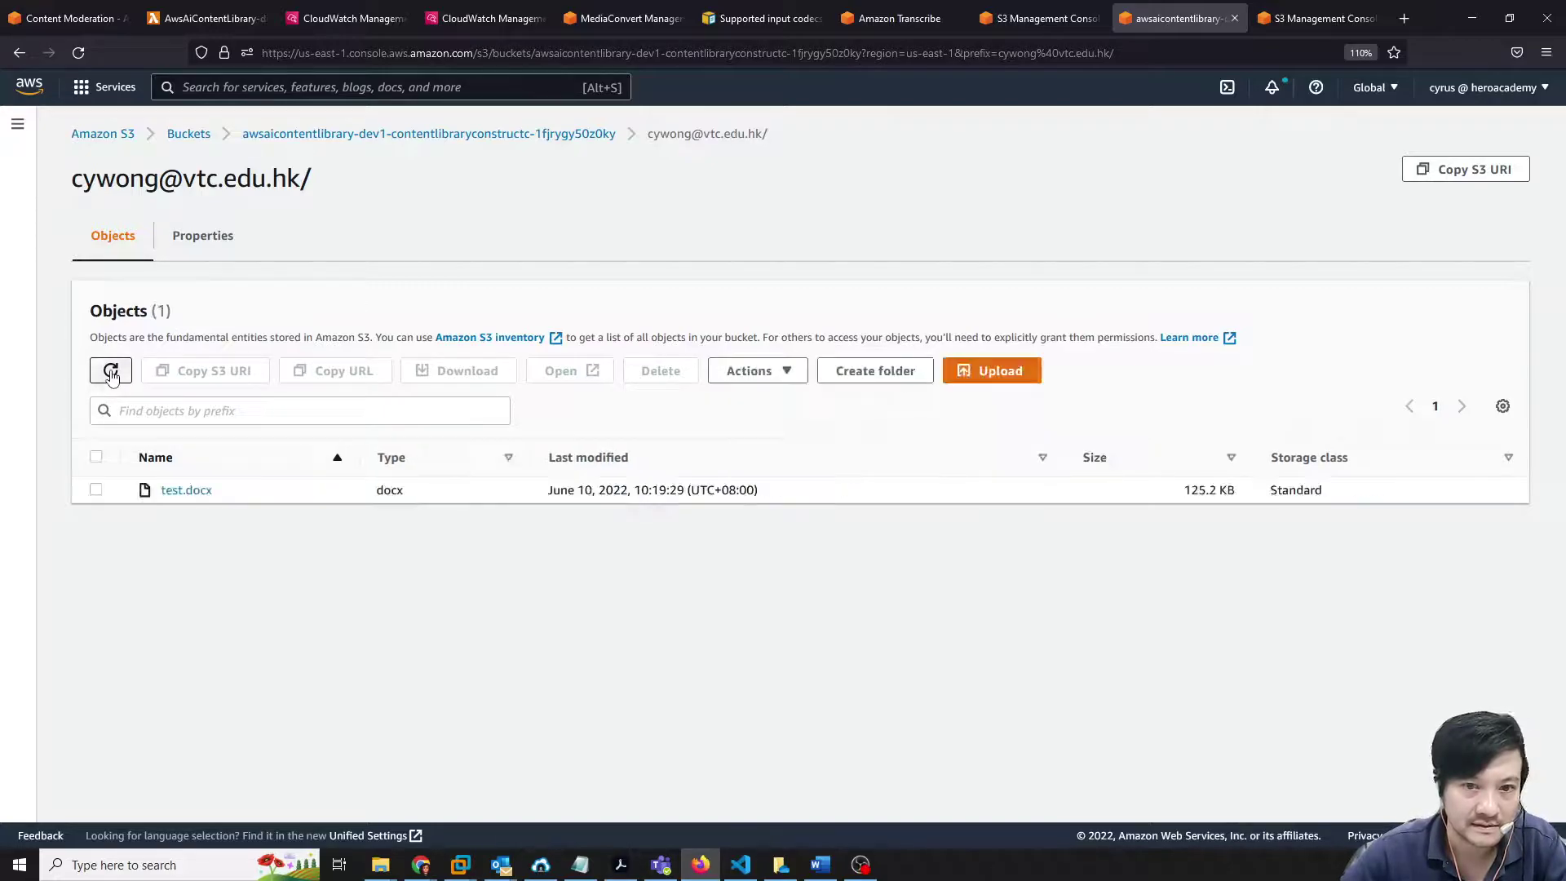
pyautogui.click(111, 371)
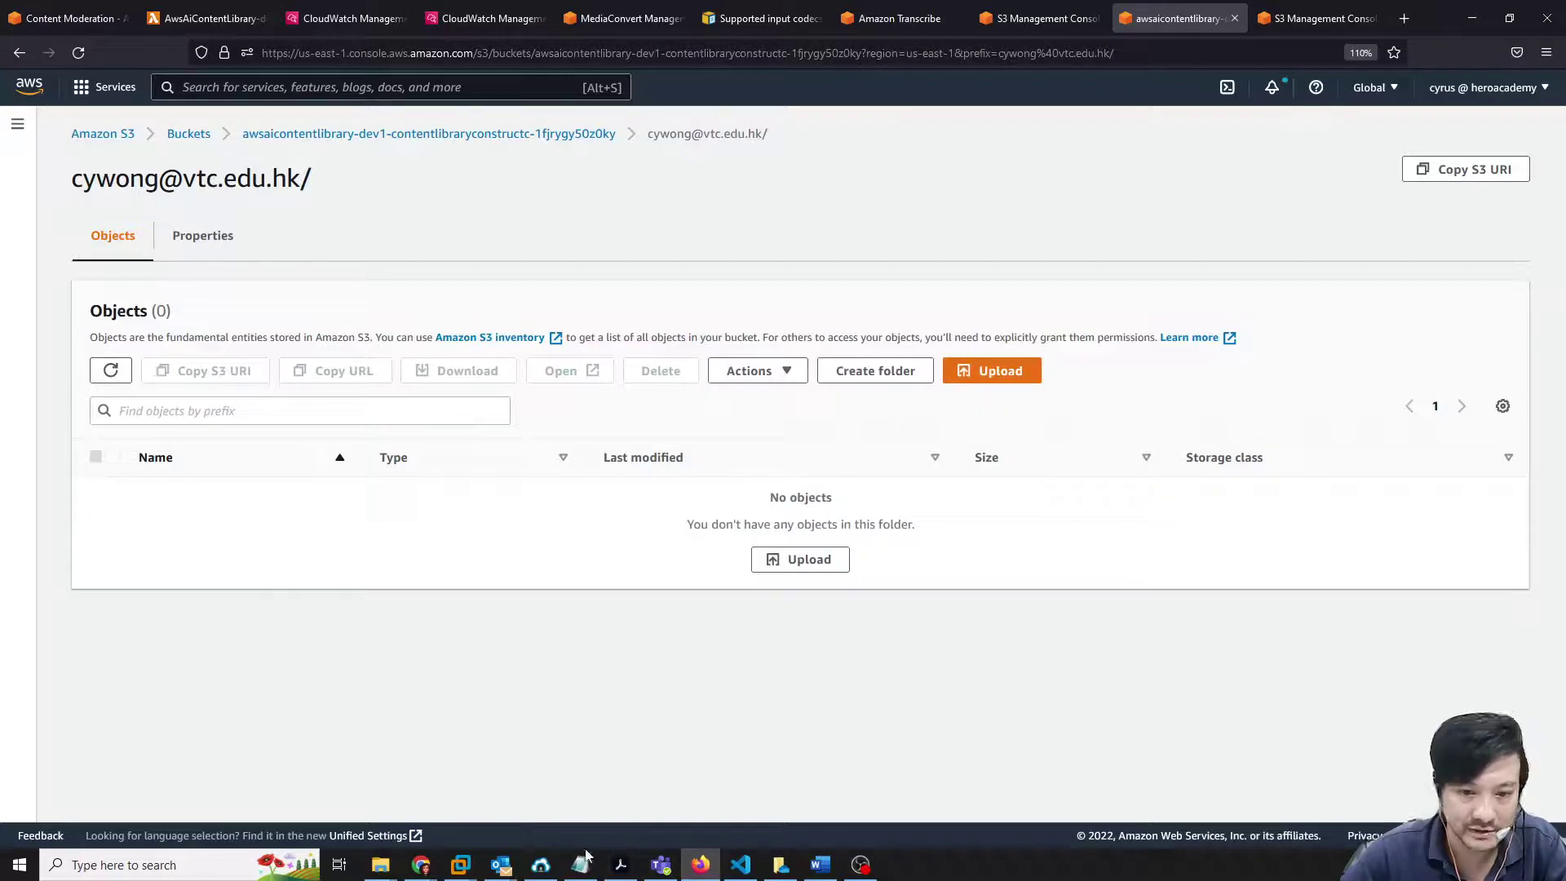
pyautogui.click(500, 863)
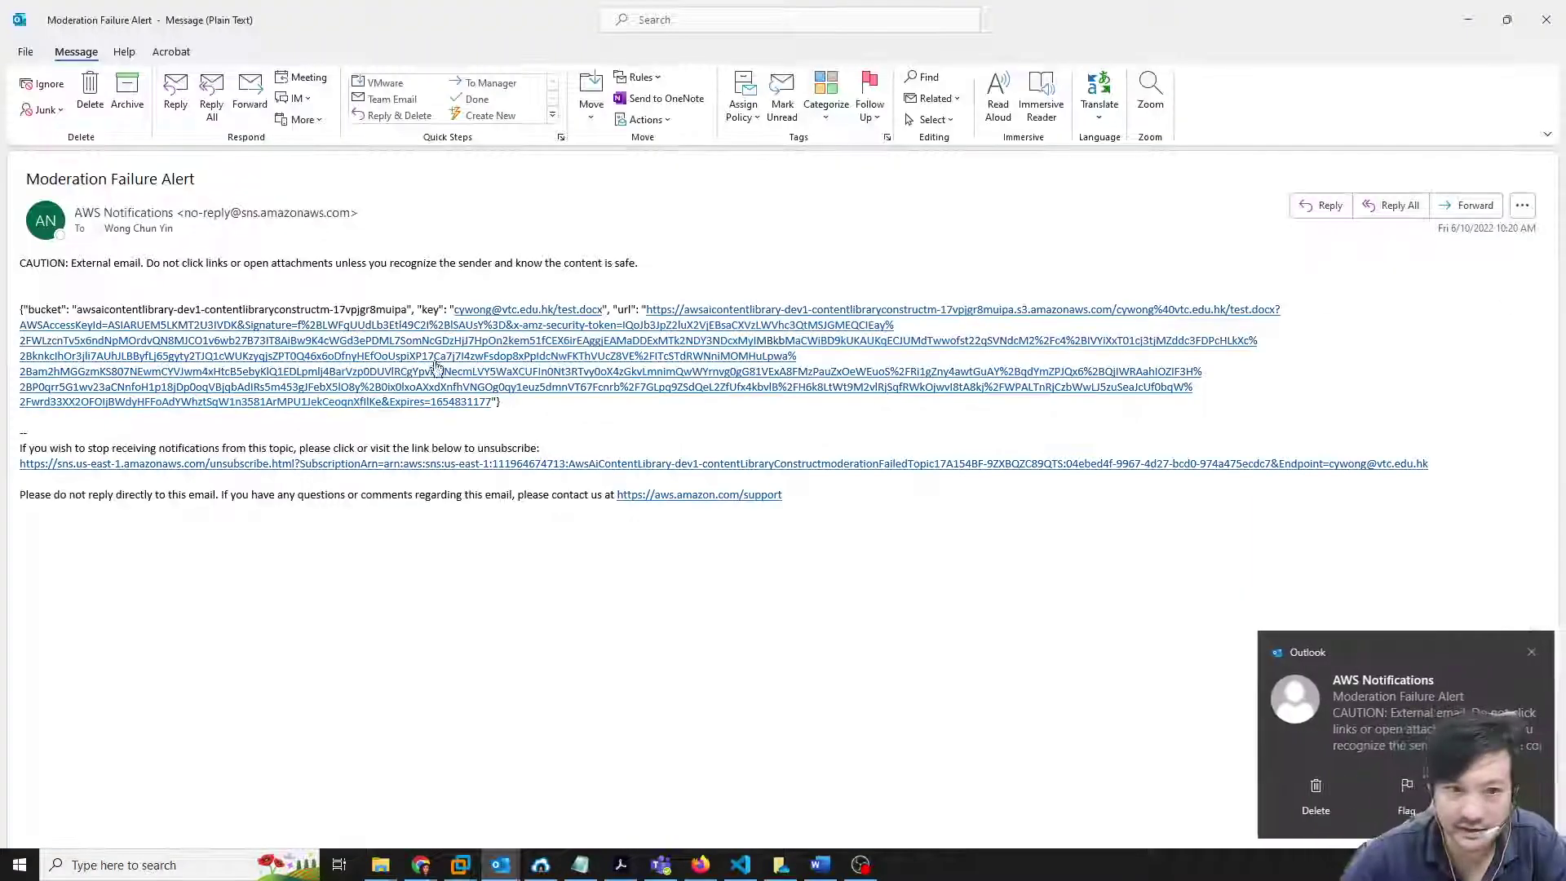
pyautogui.click(1545, 20)
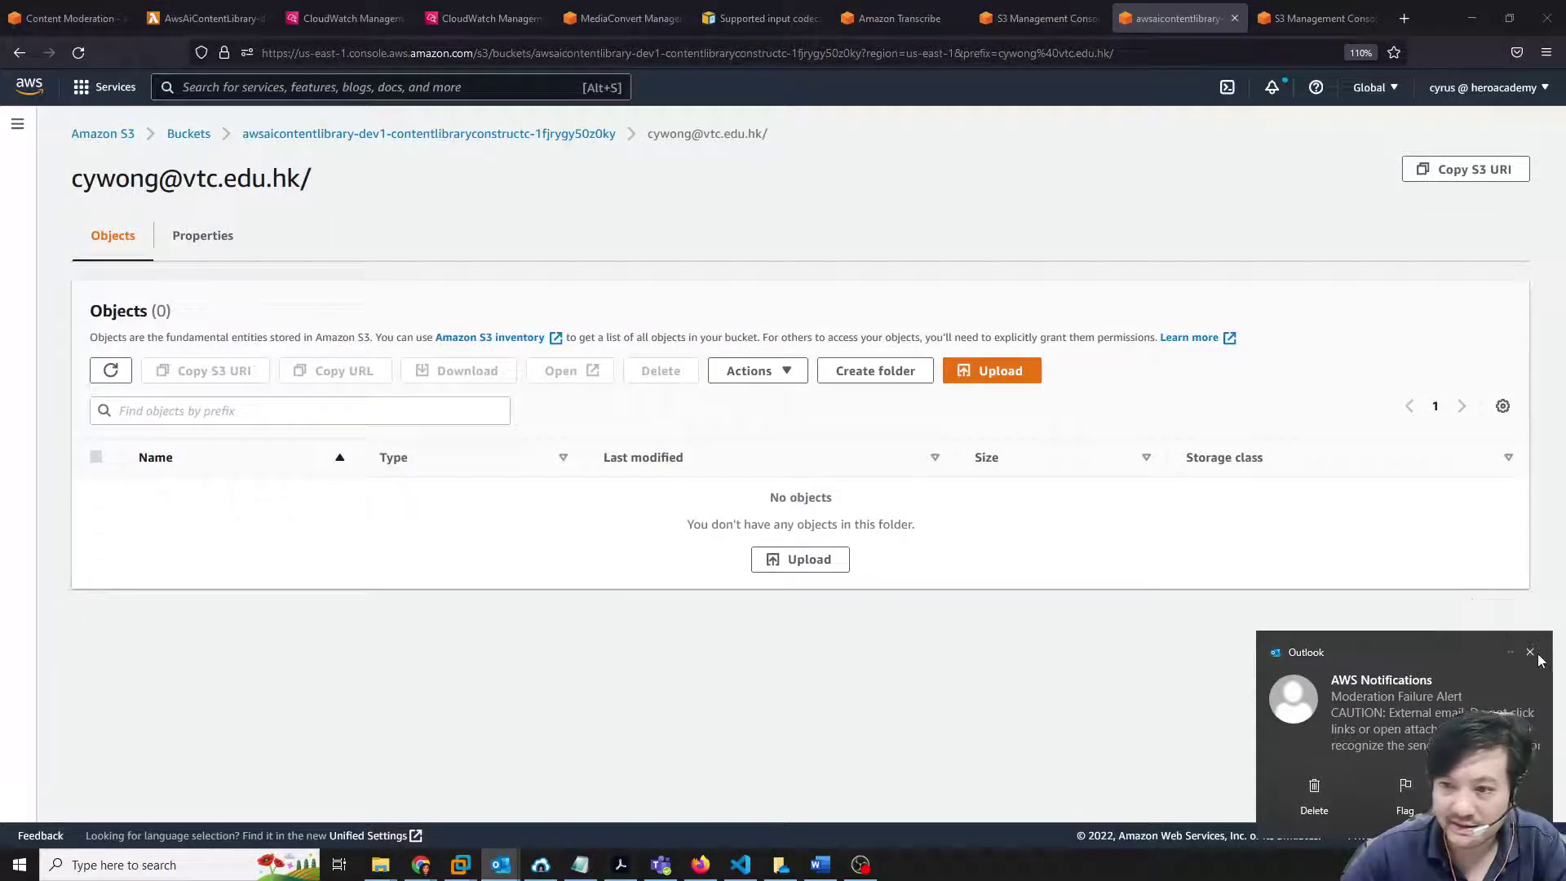